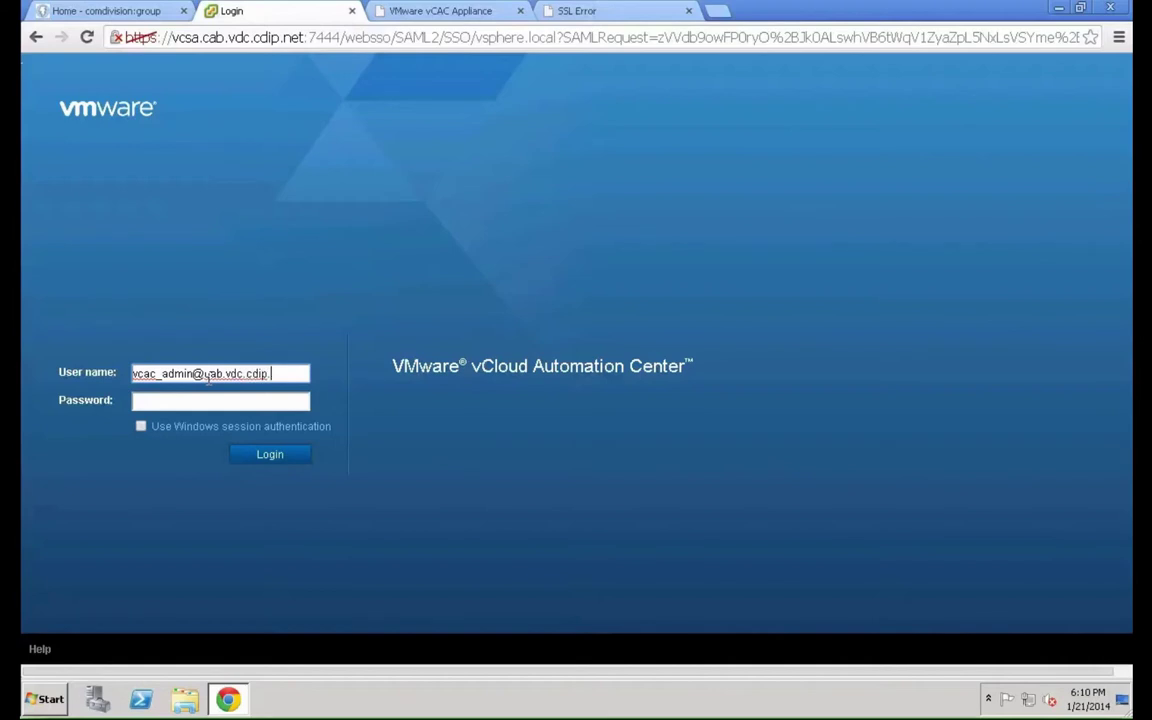
Log in with the administrator user name and password
type("net")
key("Tab")
type("••••••••")
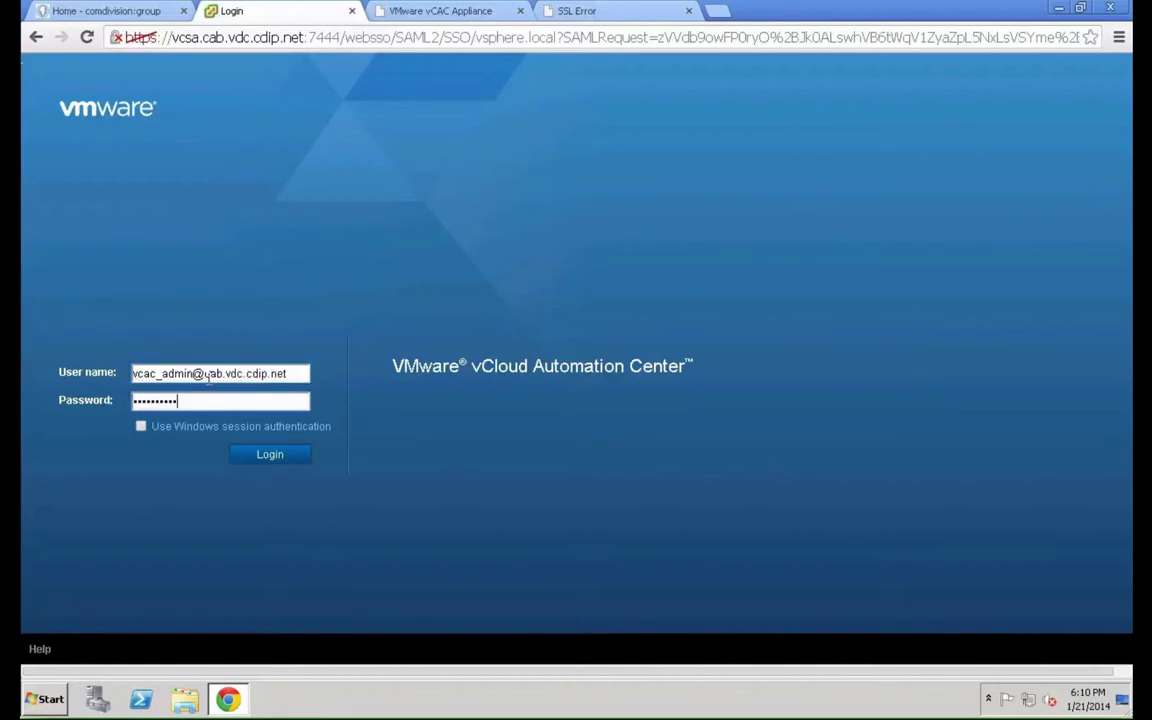
key("Return")
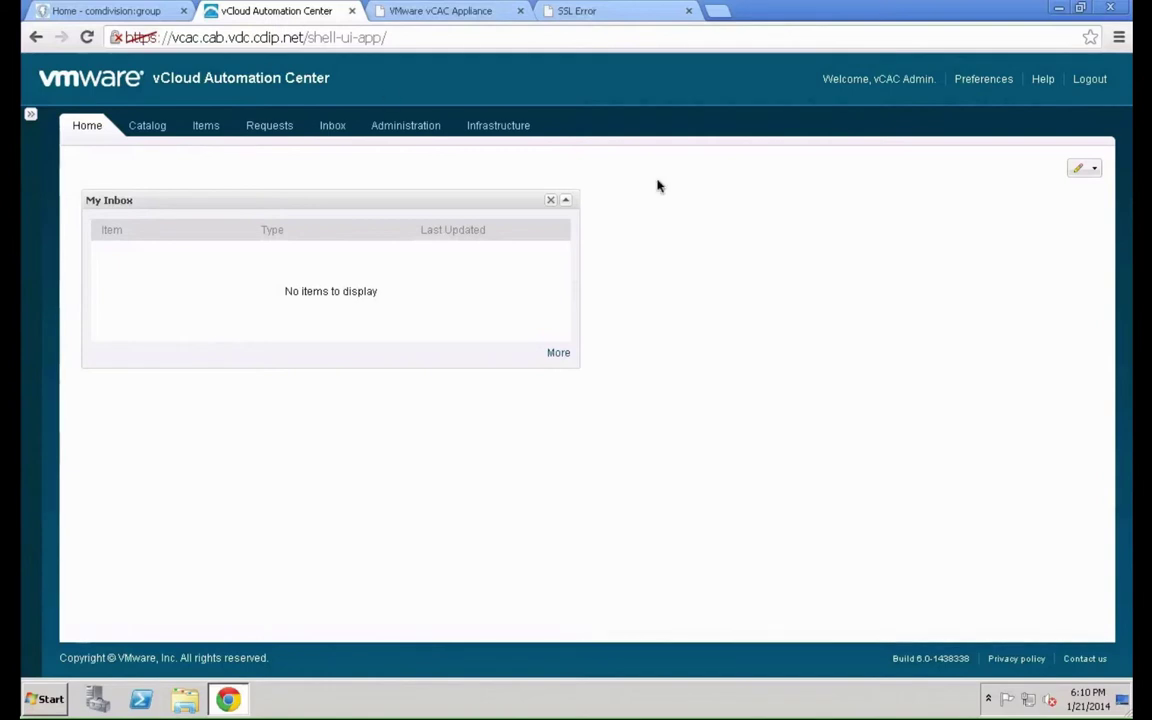
Go to Administration > Approval Policies and start a new approval policy
left_click(425, 127)
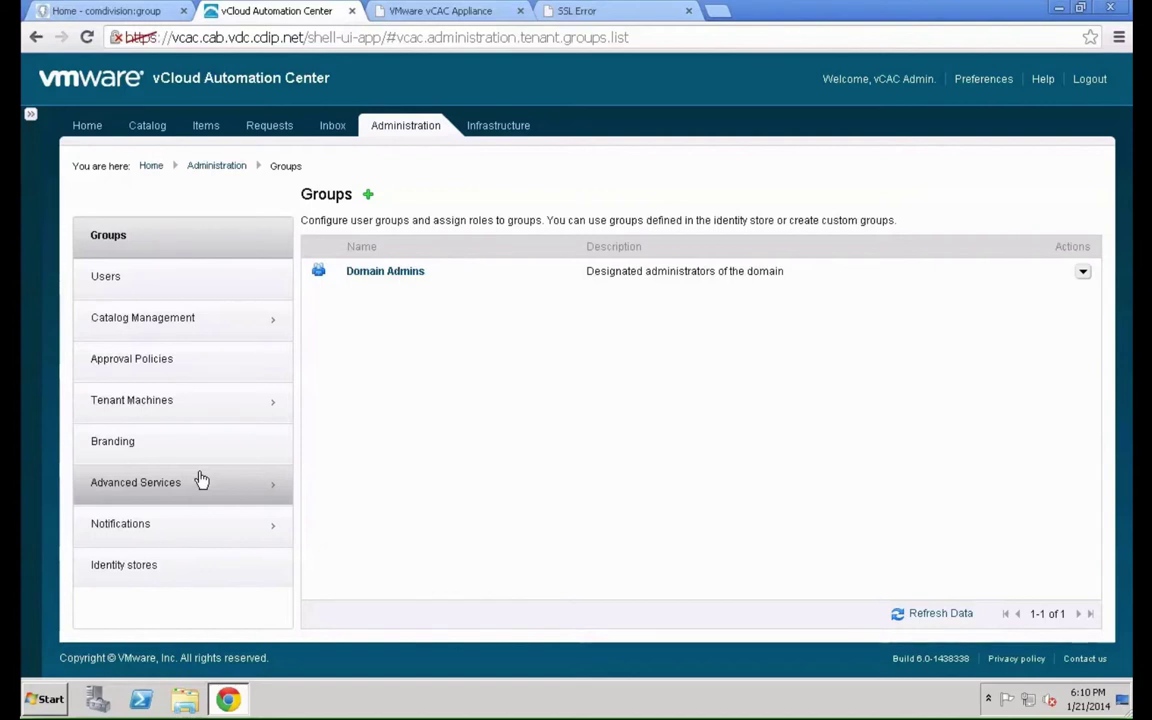
left_click(183, 376)
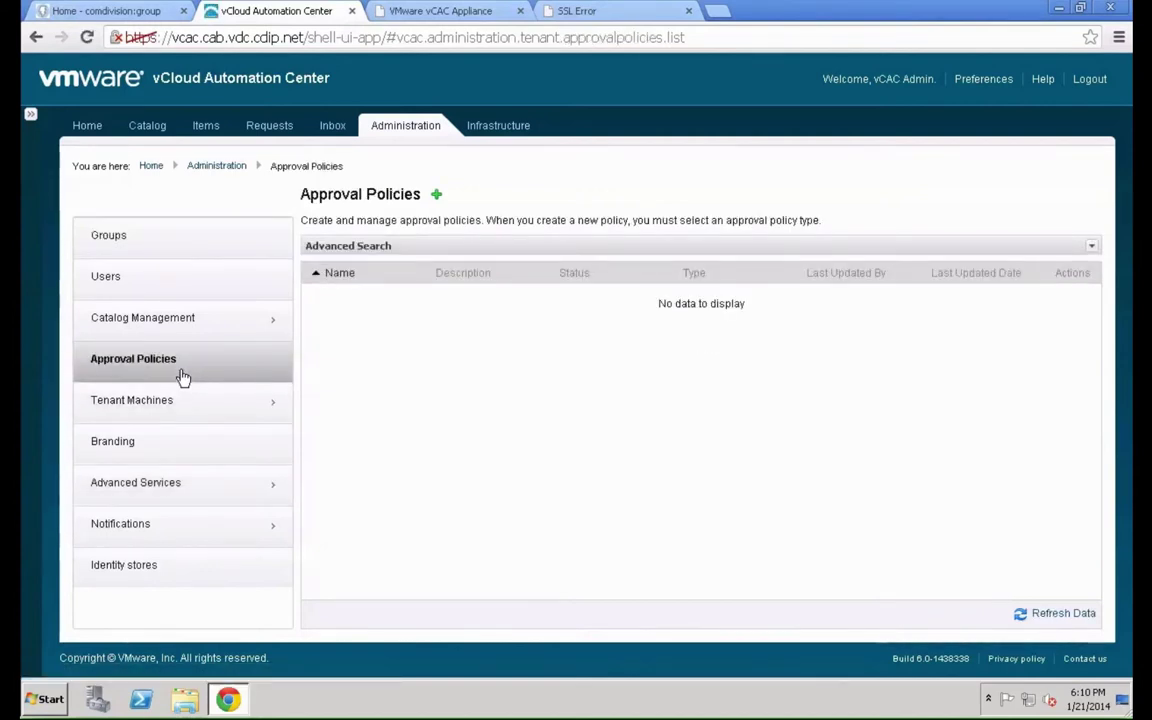
left_click(437, 198)
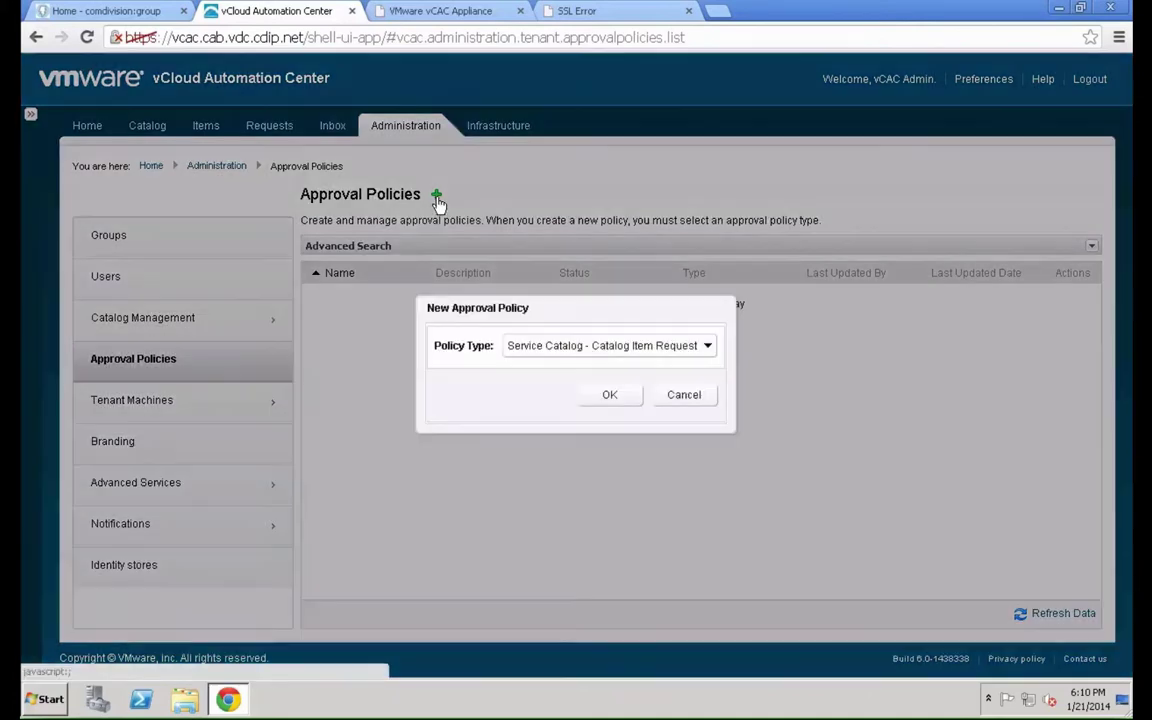
Choose the Catalog Item Request (Virtual Machine) policy type
left_click(616, 356)
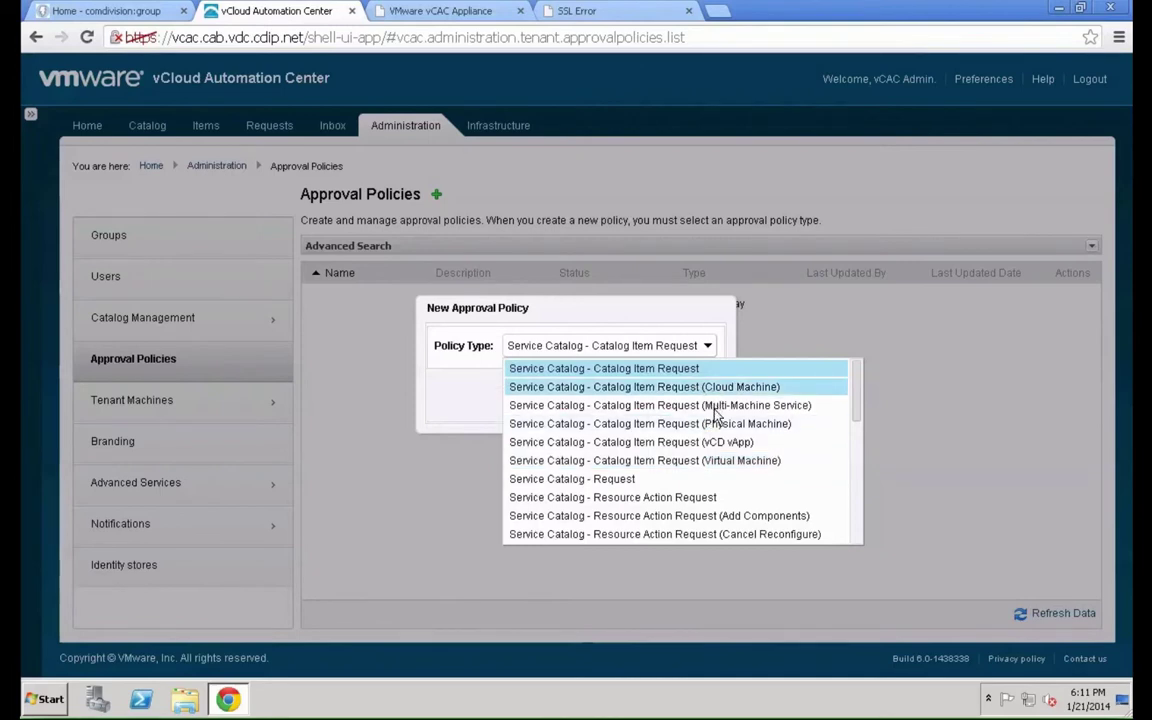
left_click(707, 462)
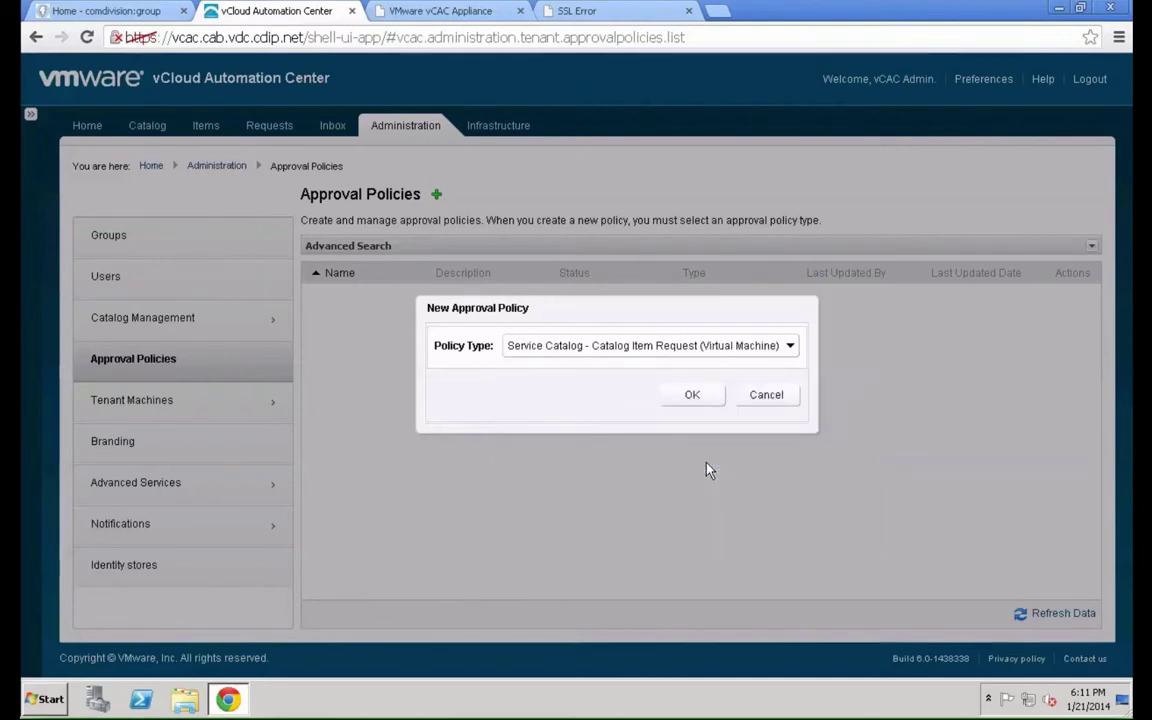
left_click(692, 396)
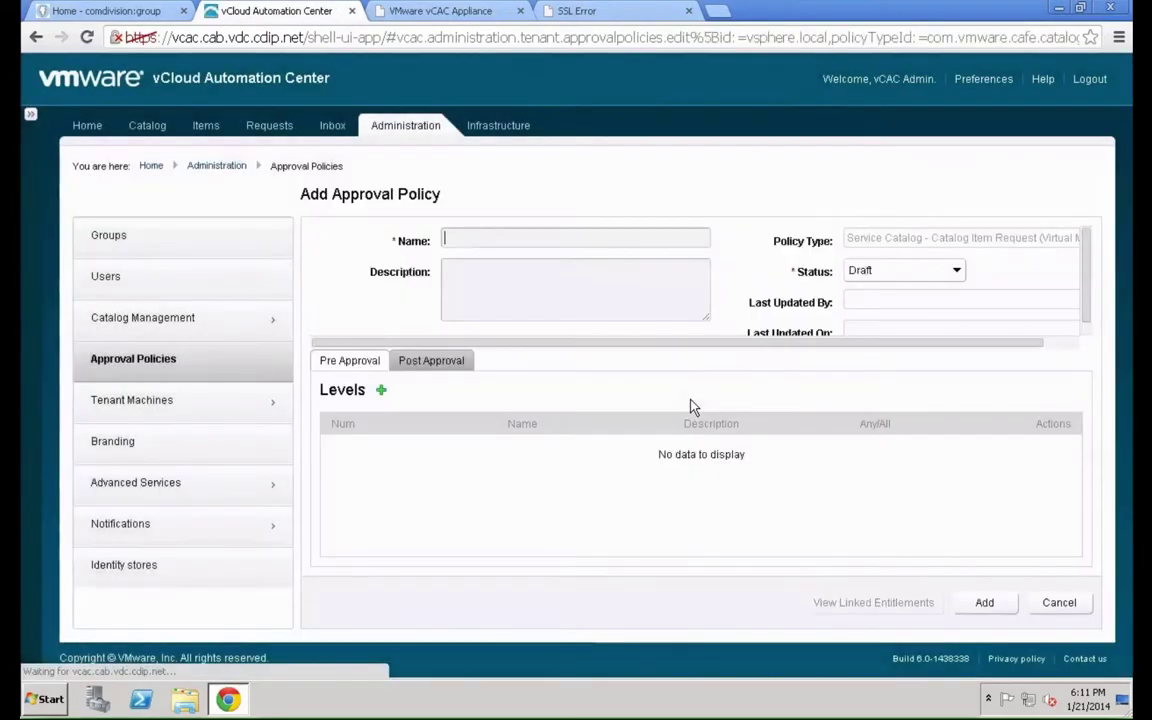
Name the policy 'More than one CPU needs approval', add the vCPU description, and set it Active
left_click(587, 239)
type("M")
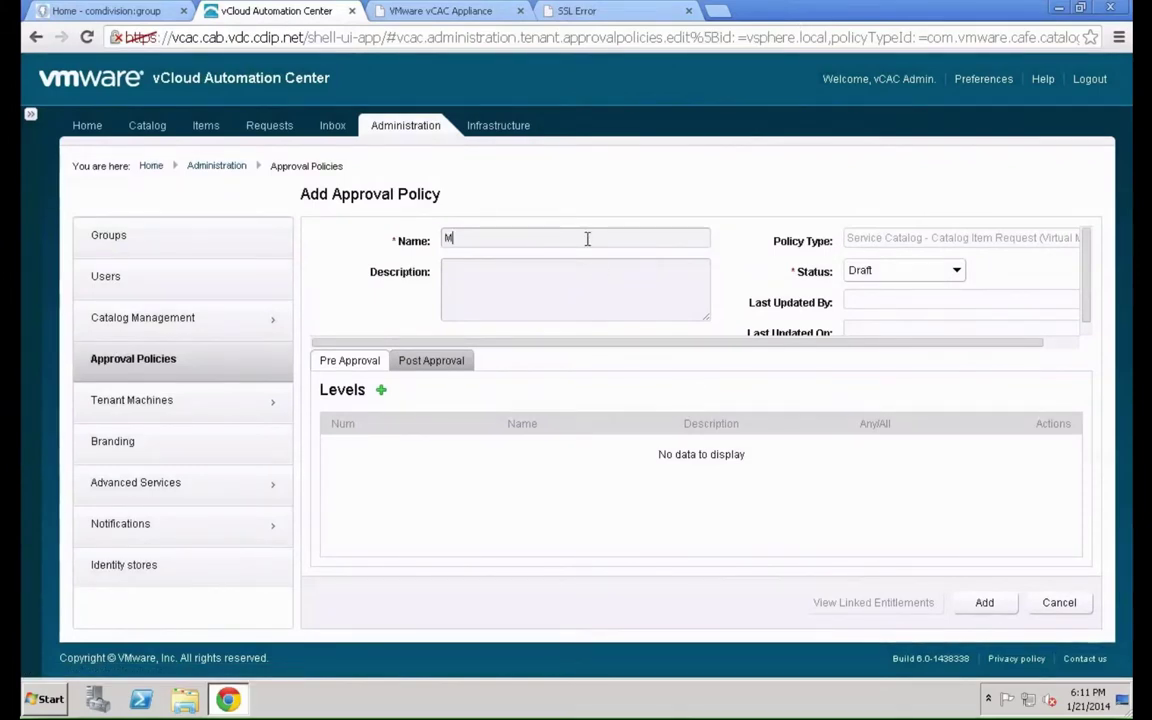
type("ore than one CPU needs approval")
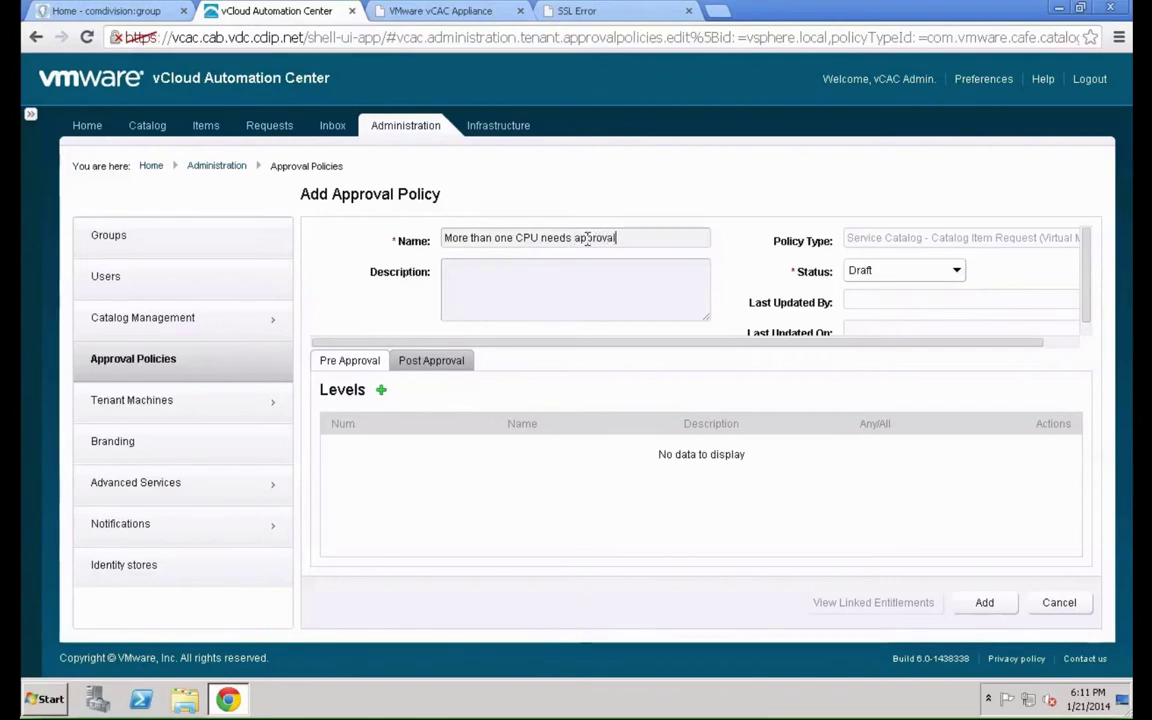
key("Tab")
type("Any machine request with m")
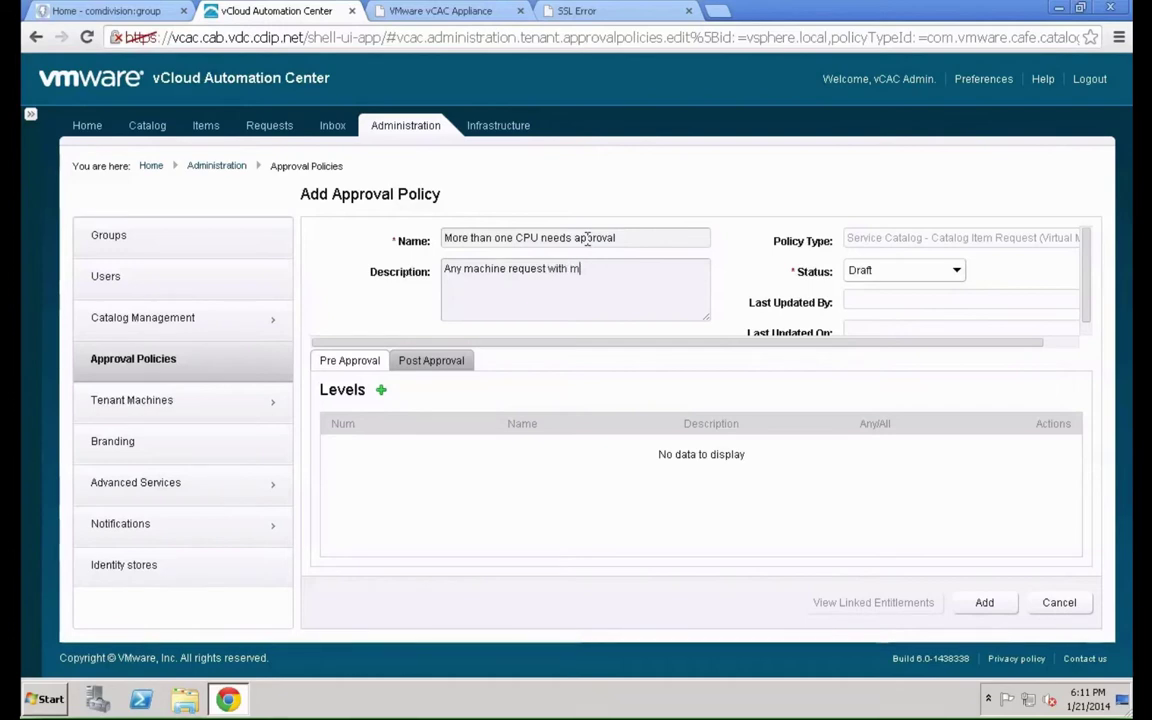
type("ore than one vCPU sh")
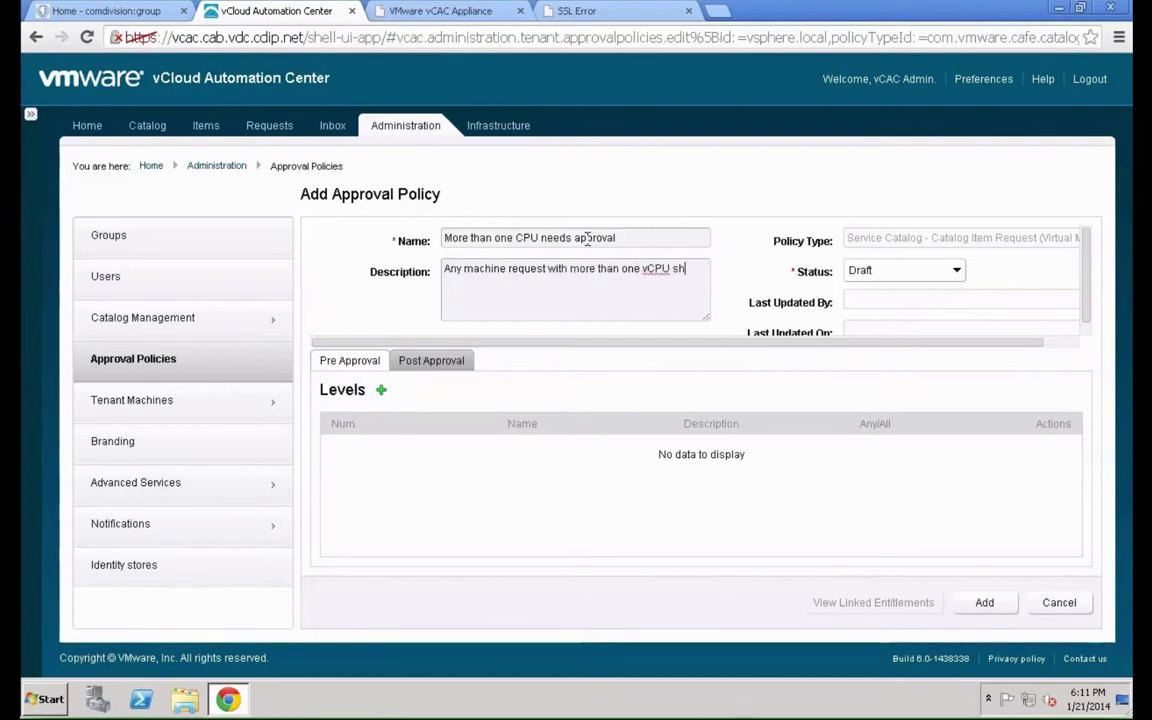
type("ould require an approval")
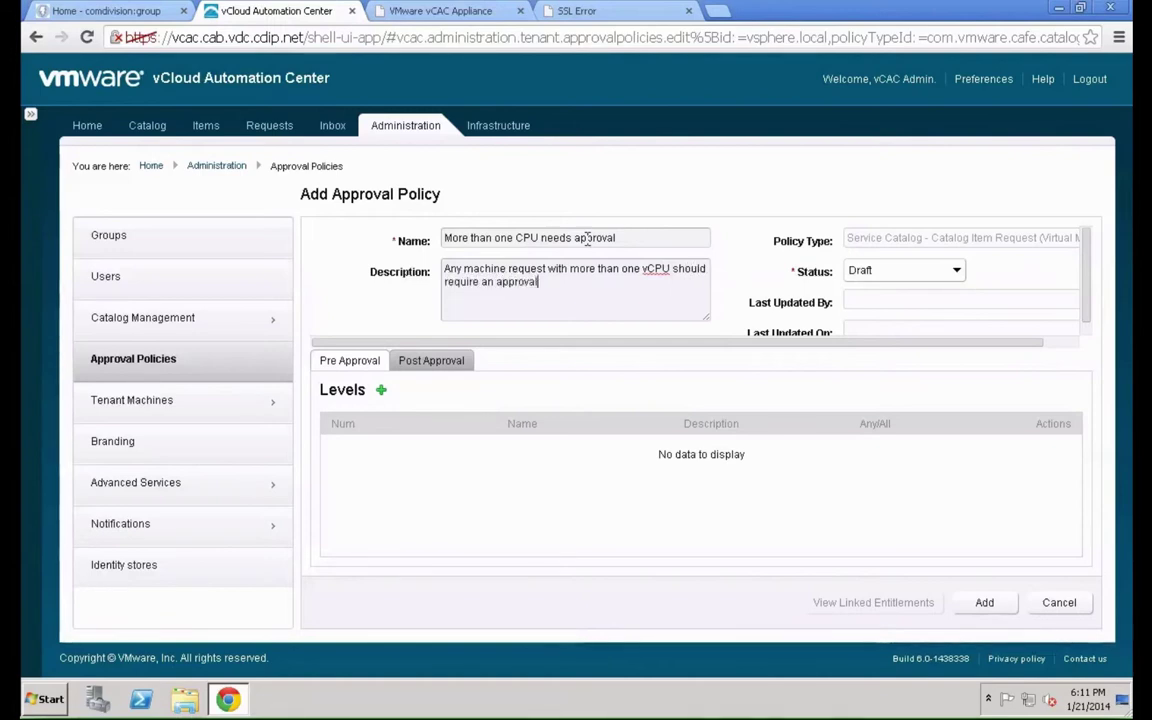
left_click(900, 270)
left_click(888, 312)
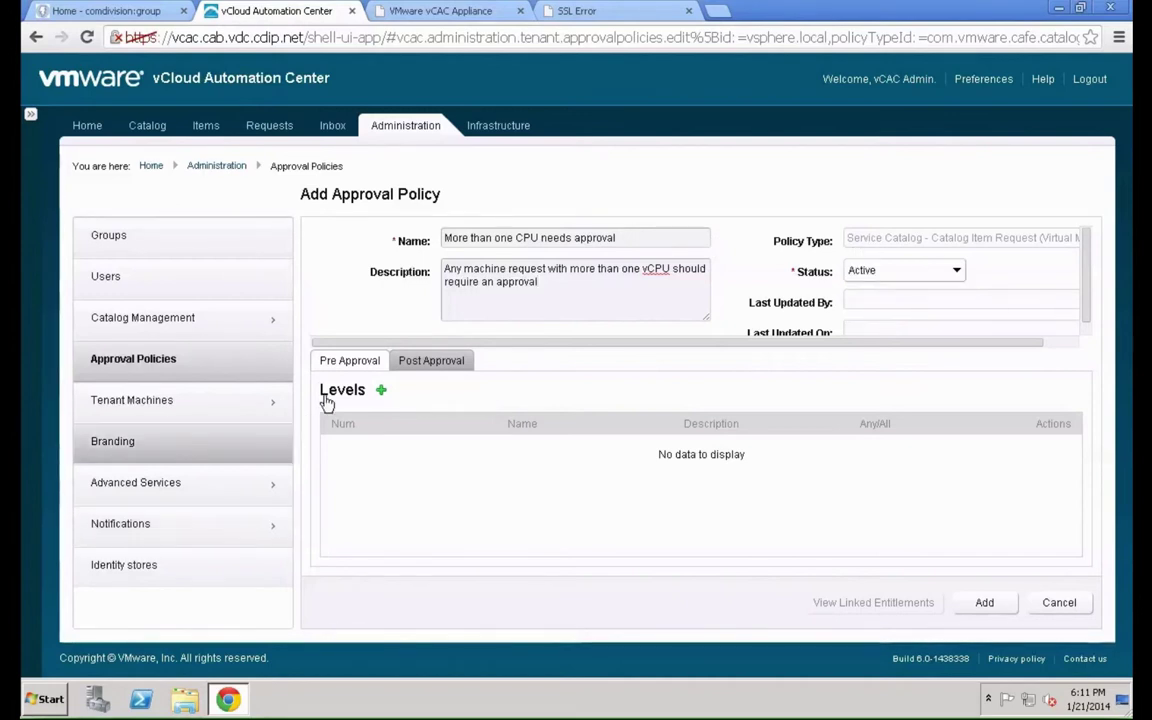
Add a new approval level named 'Check Number of CPUs'
left_click(380, 393)
left_click(340, 219)
type("C")
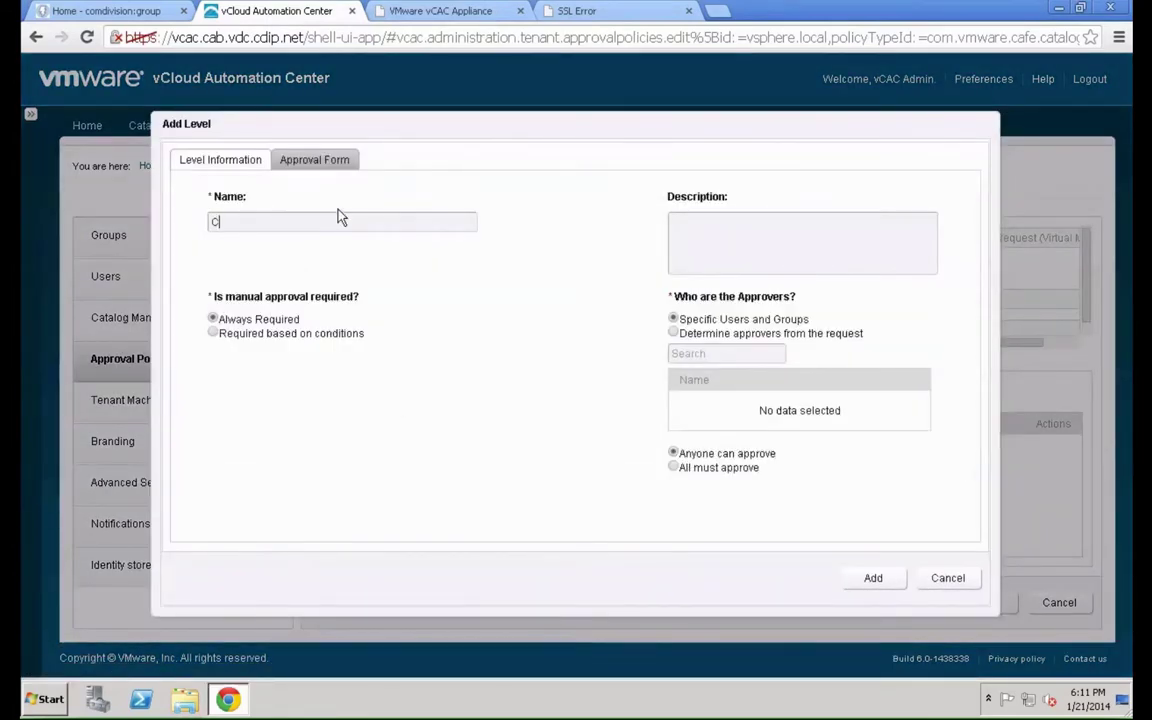
type("heck Number of CPUs")
Make the level required only when # CPUs is greater than constant 1
left_click(212, 334)
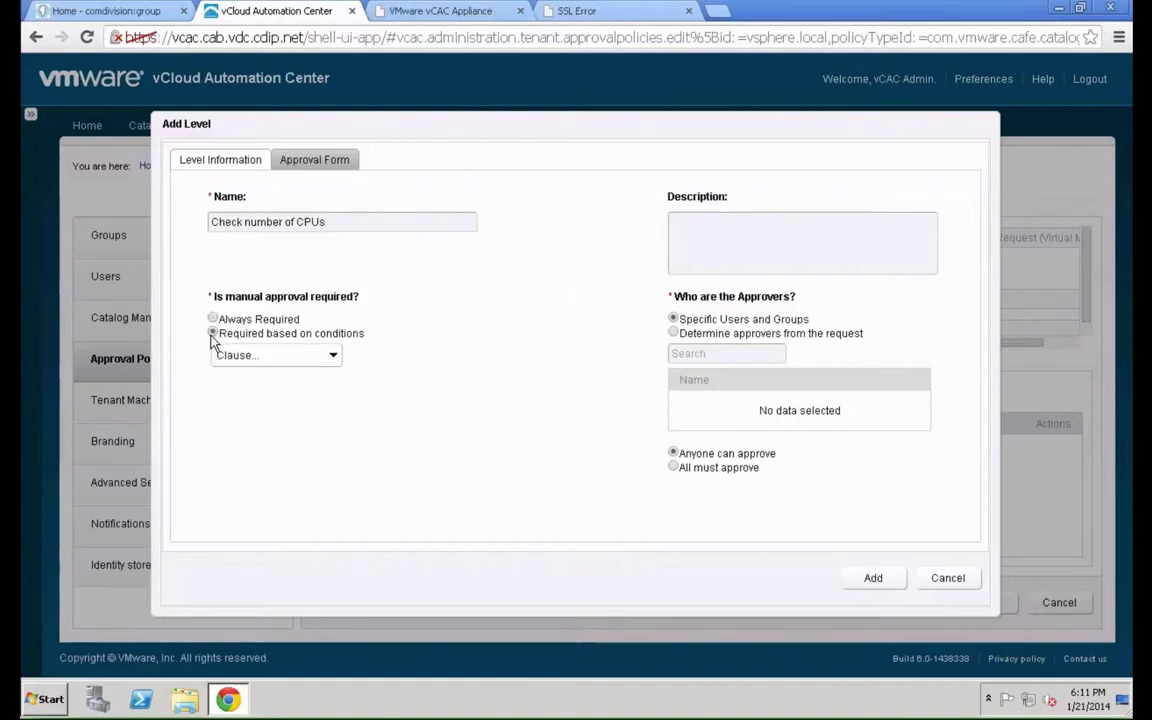
left_click(309, 362)
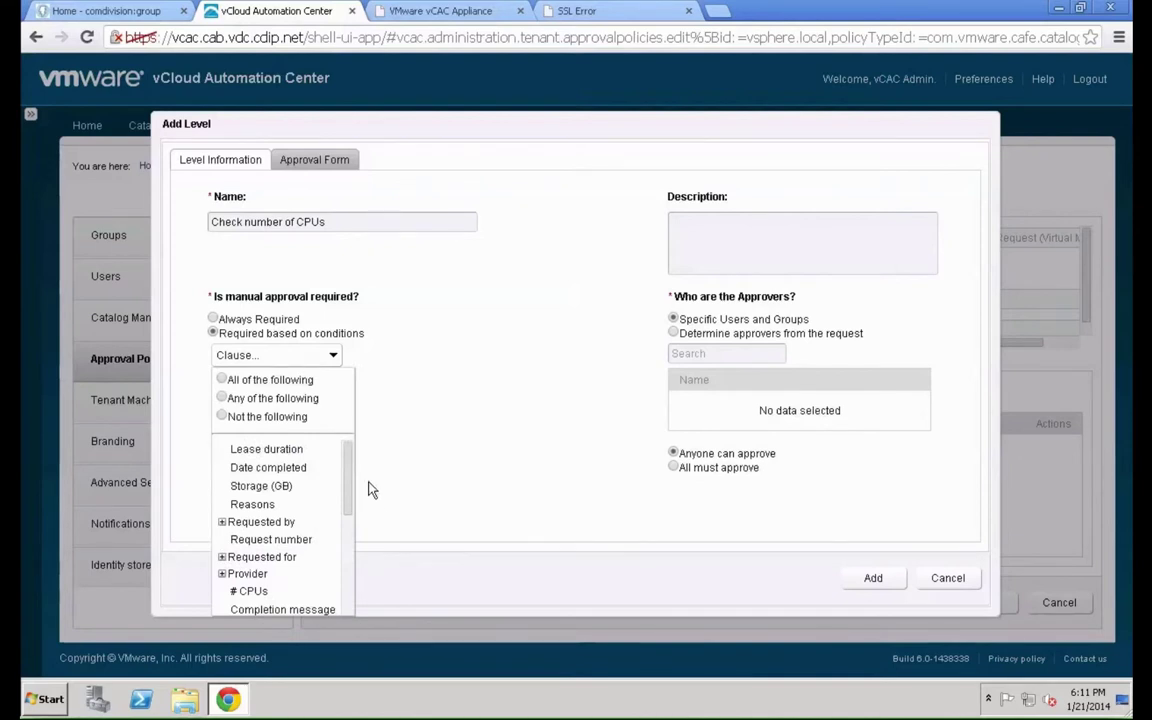
left_click(250, 592)
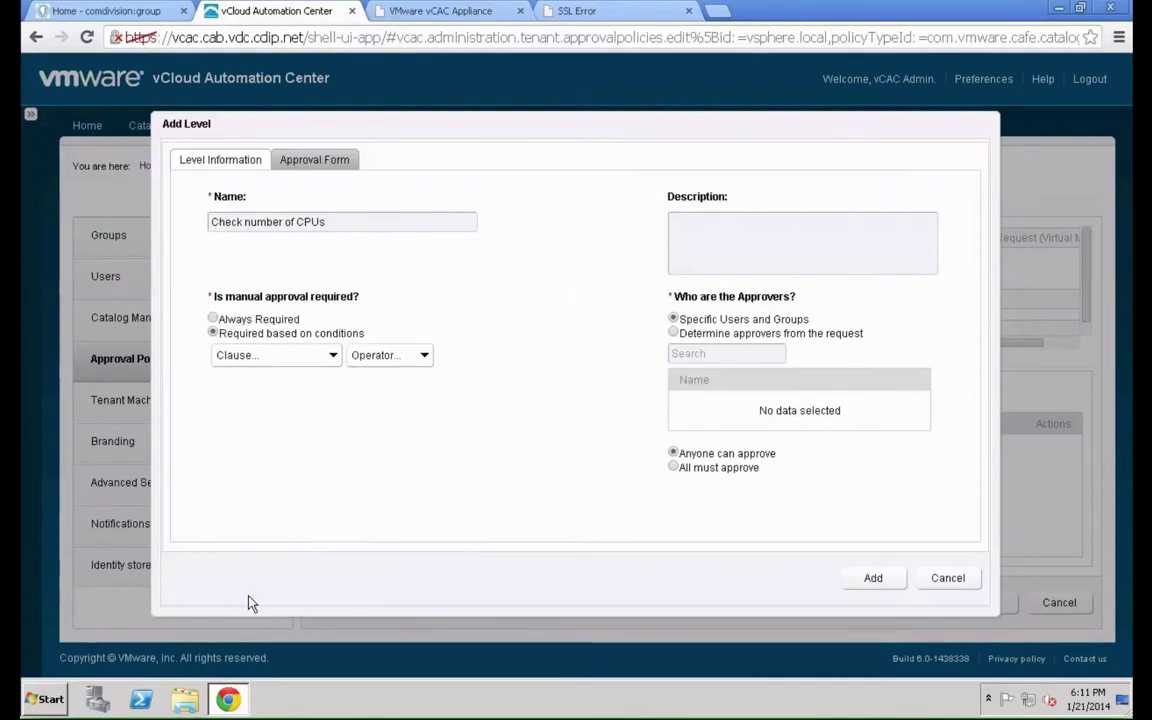
left_click(396, 357)
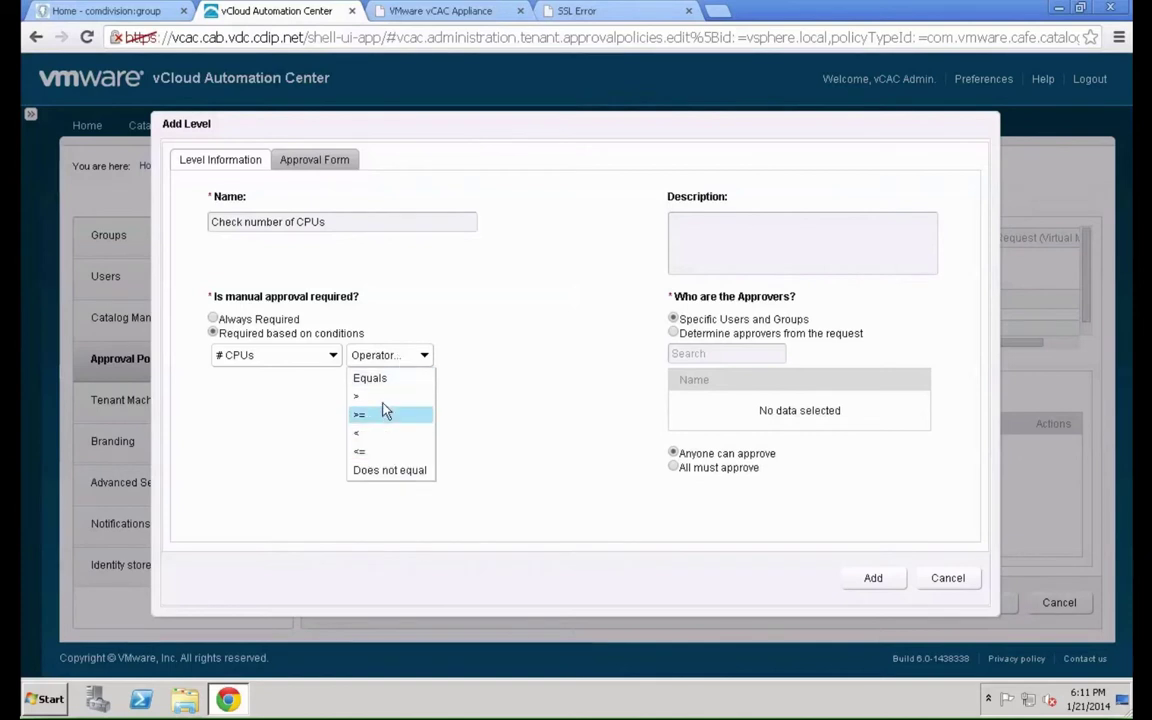
left_click(383, 399)
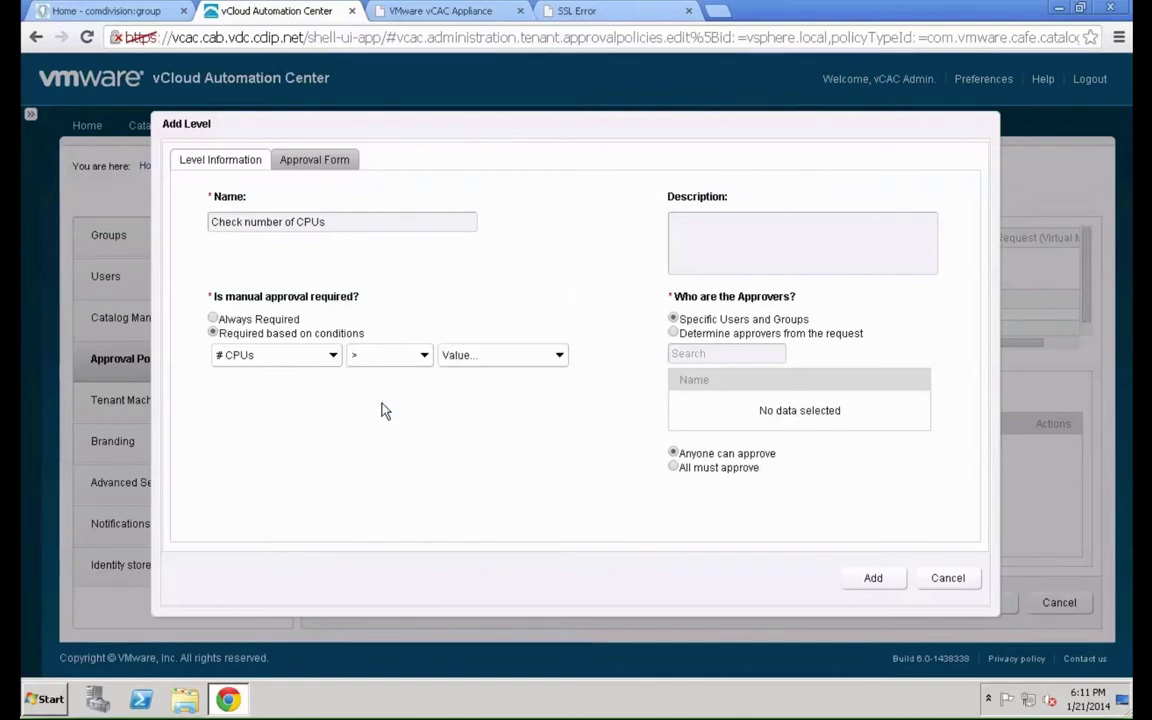
left_click(491, 363)
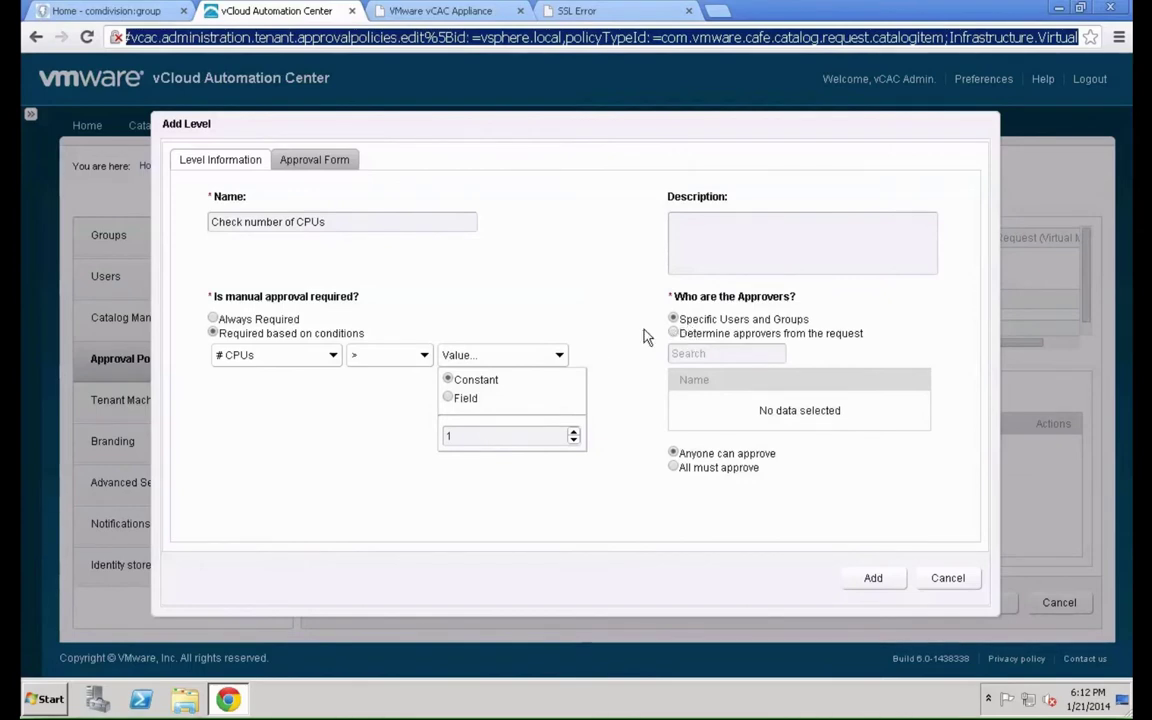
left_click(557, 356)
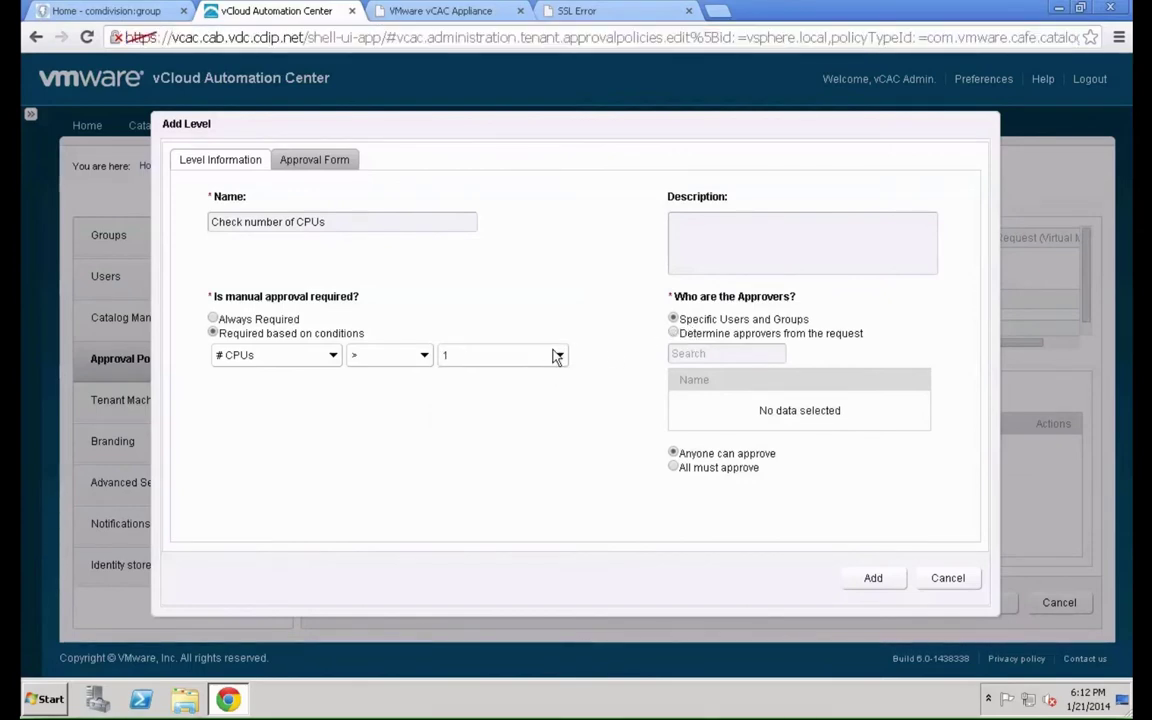
left_click(674, 335)
Set Development Group Manager and Enterprise Group Manager as approvers, then add the level
left_click(674, 320)
left_click(712, 353)
type("devgrp")
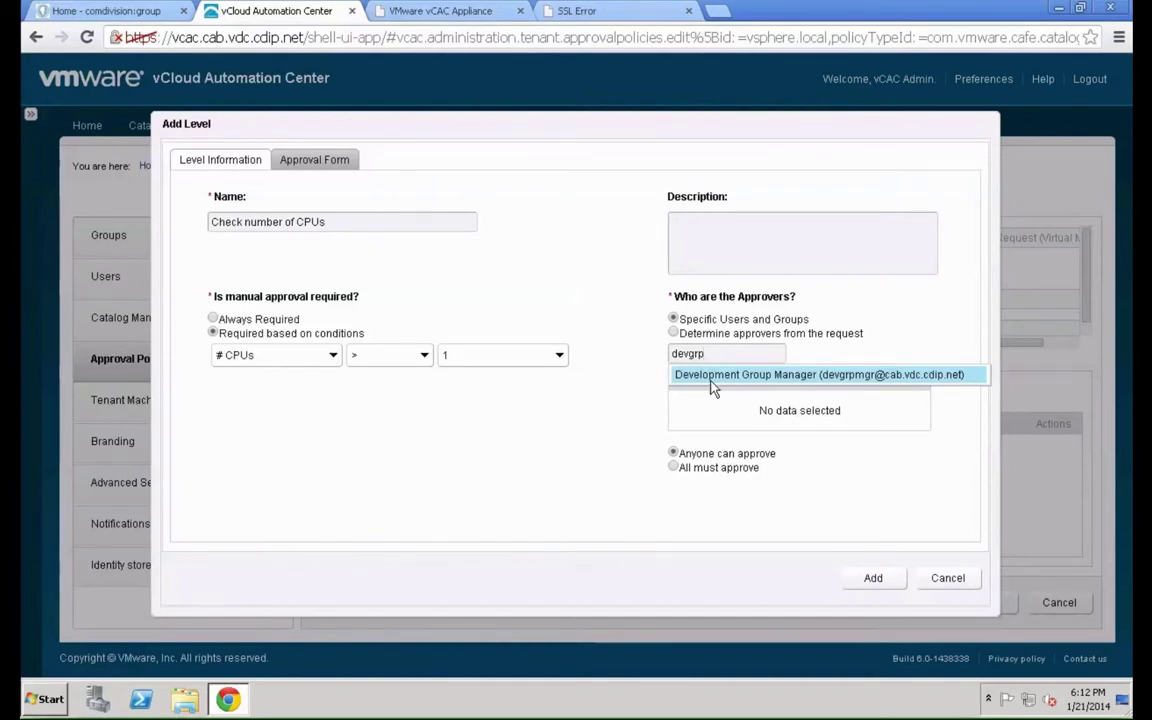
left_click(712, 376)
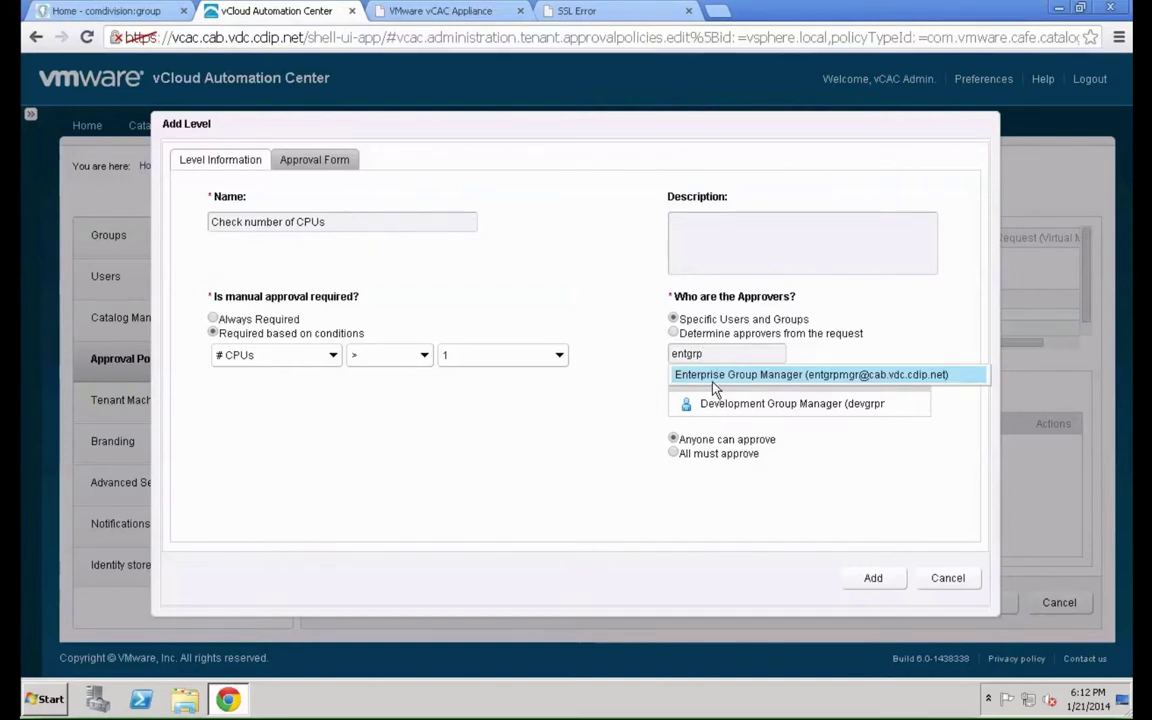
left_click(713, 380)
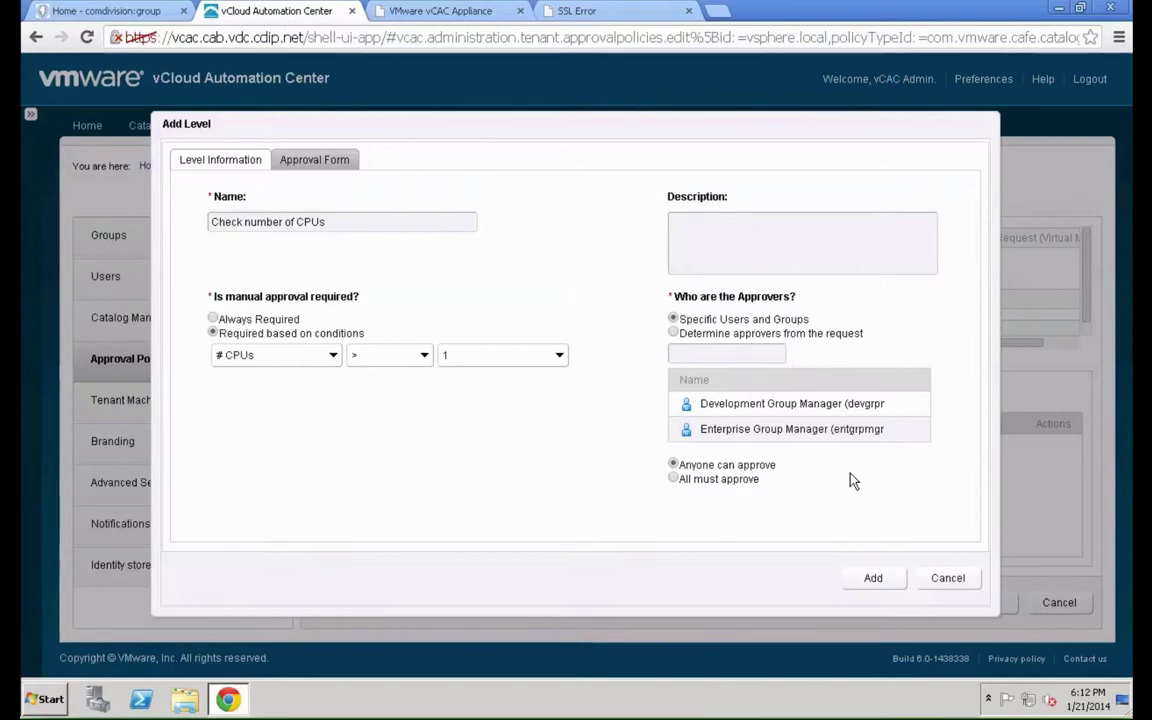
left_click(871, 579)
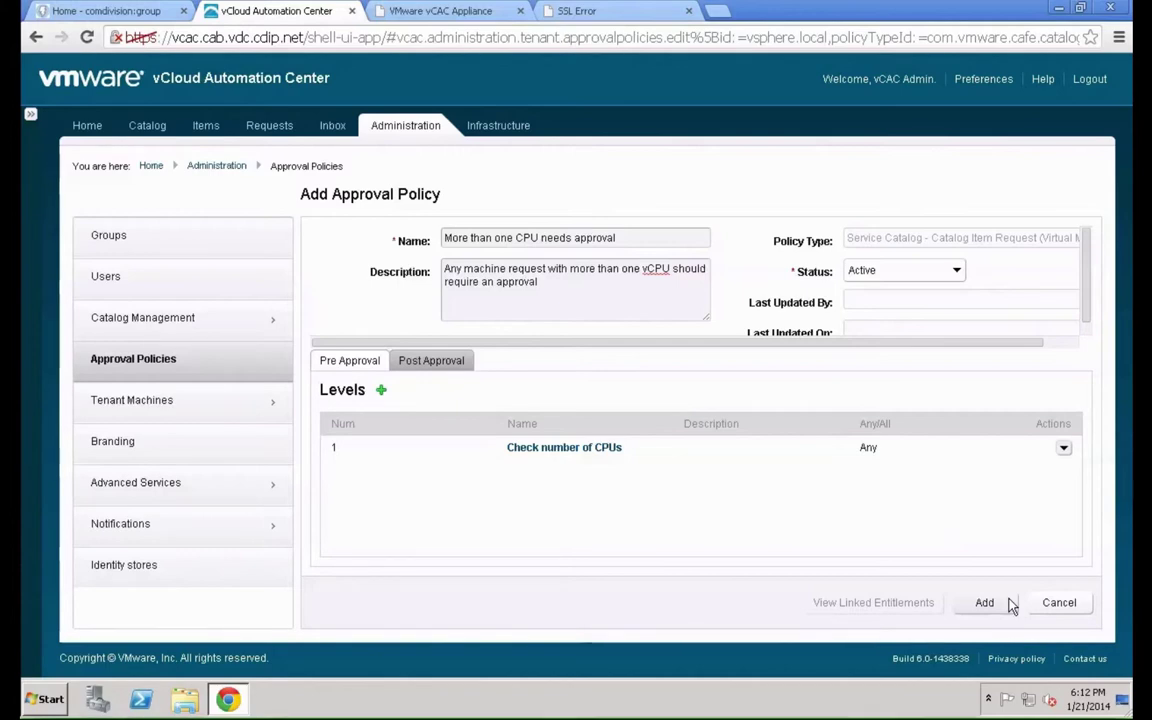
Save the CPU approval policy and go to Catalog Management > Entitlements
left_click(1009, 600)
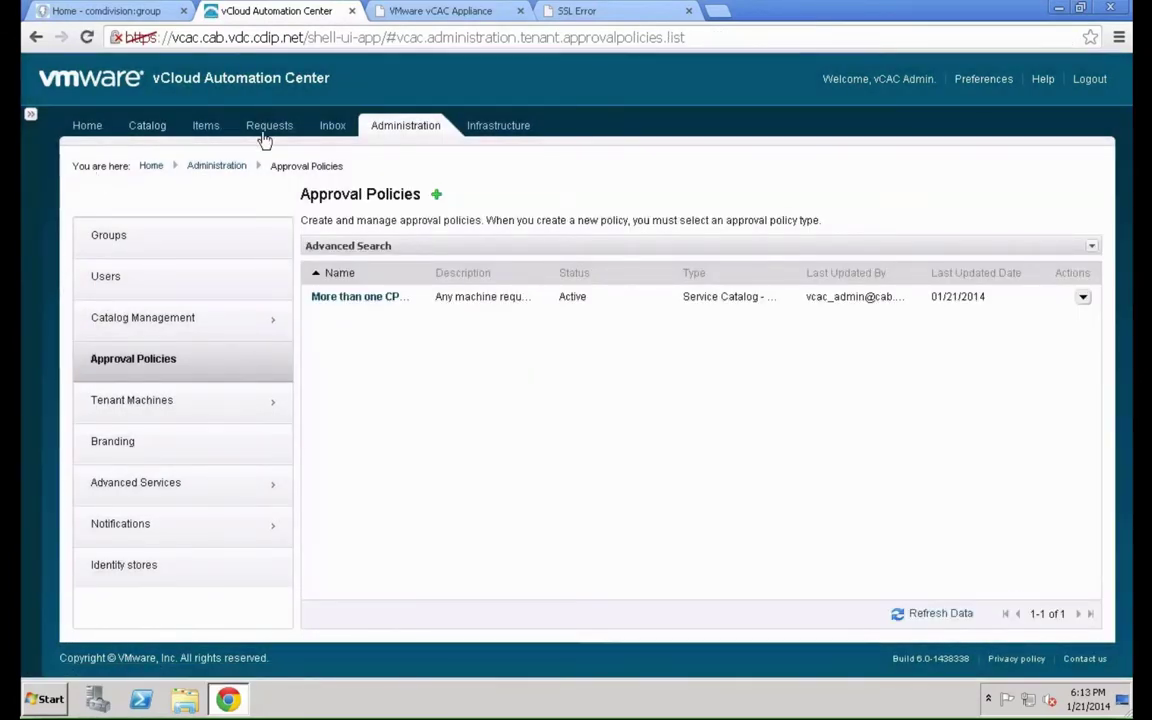
left_click(176, 317)
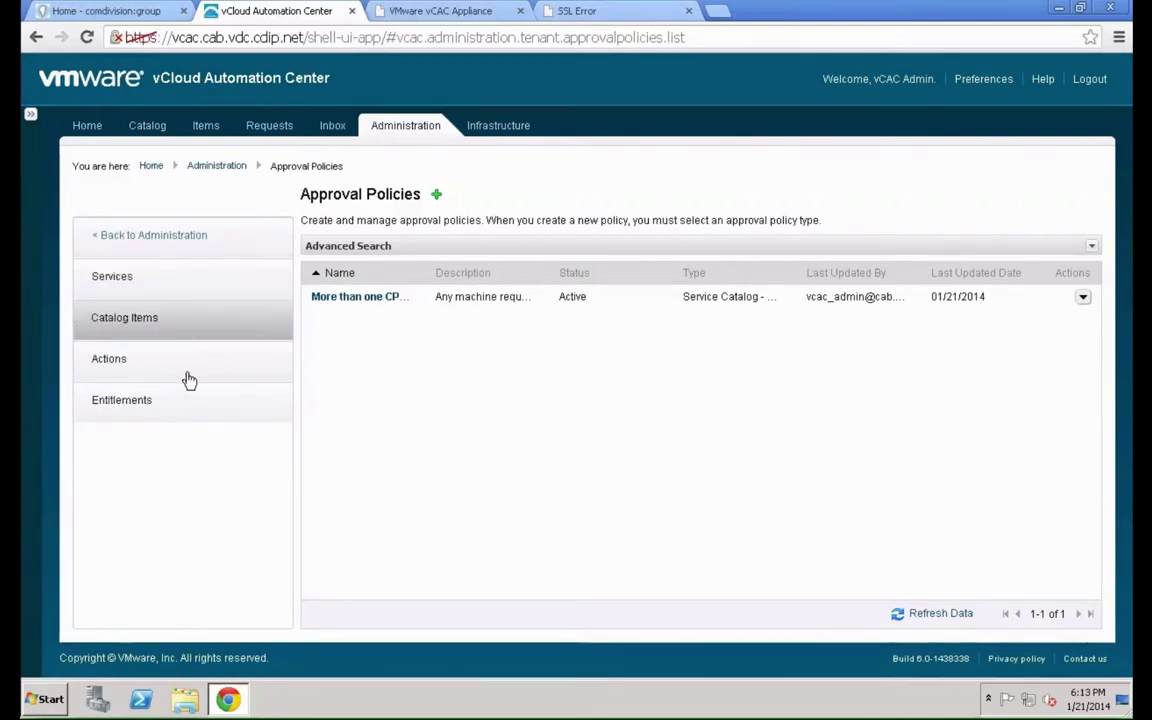
left_click(183, 409)
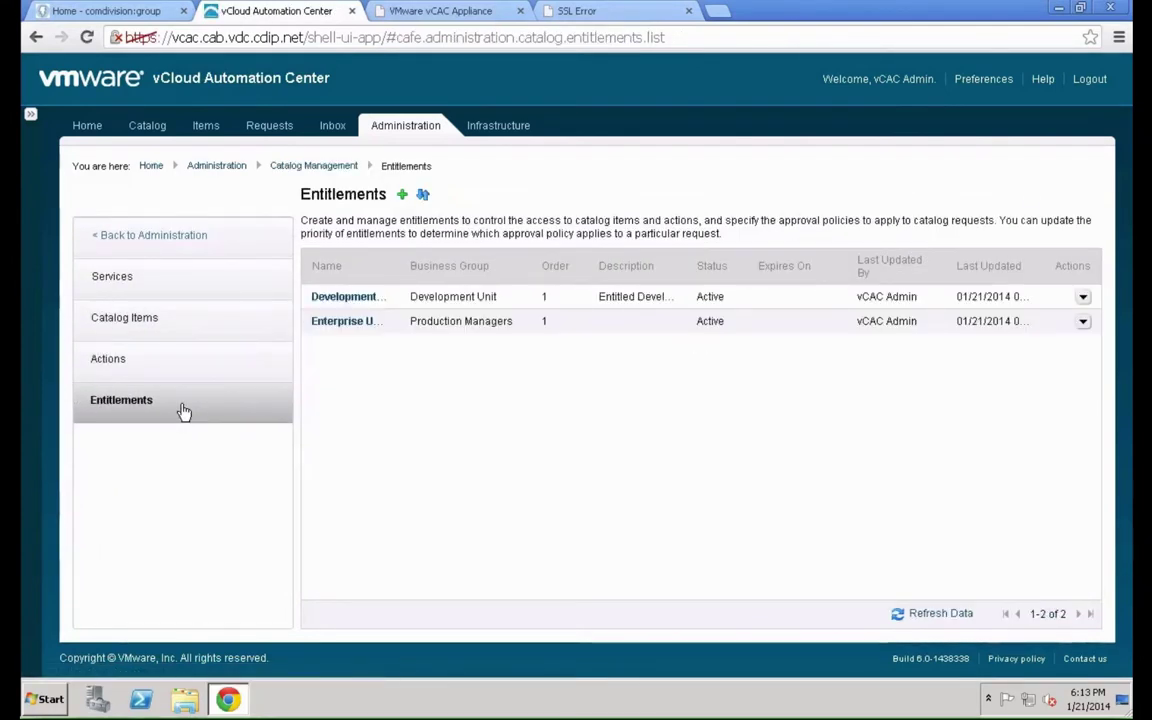
Edit the Development entitlement and show its Items & Approvals
left_click(1083, 298)
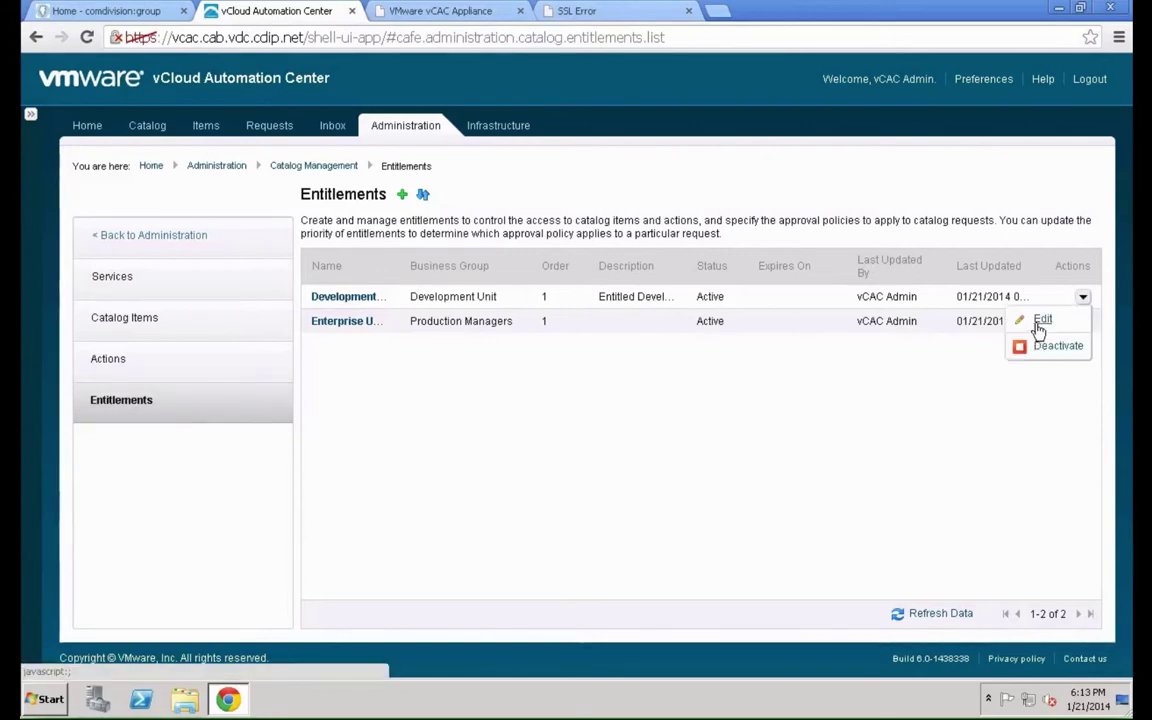
left_click(1040, 322)
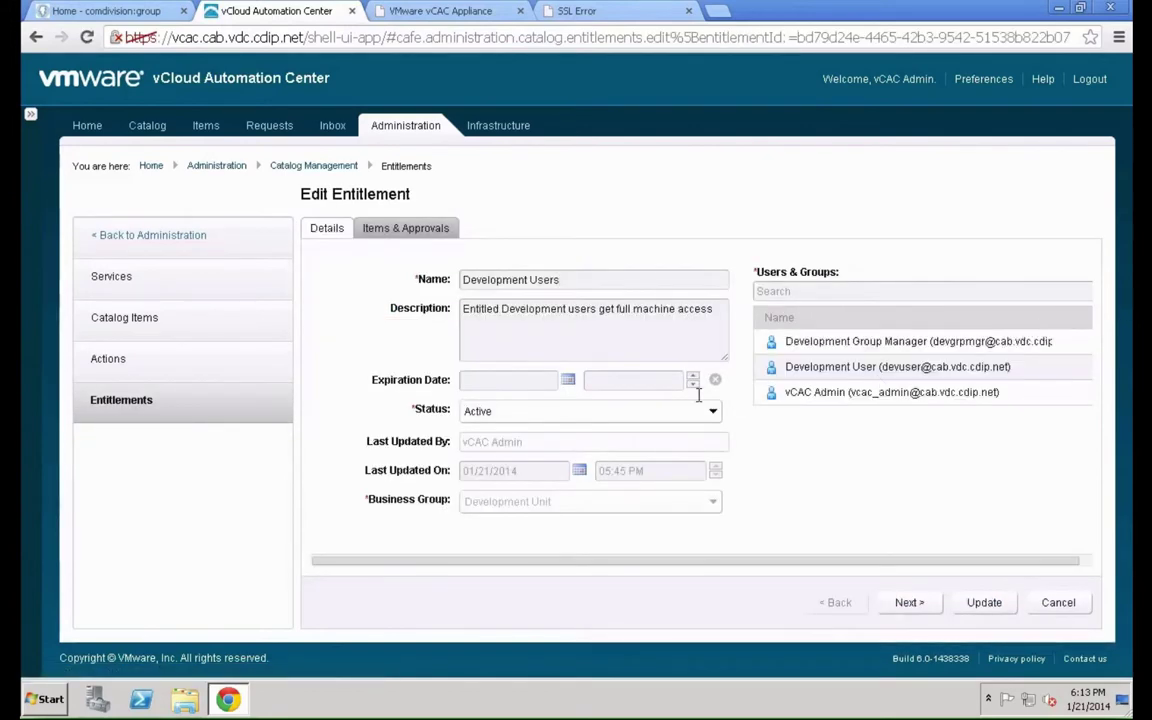
left_click(396, 226)
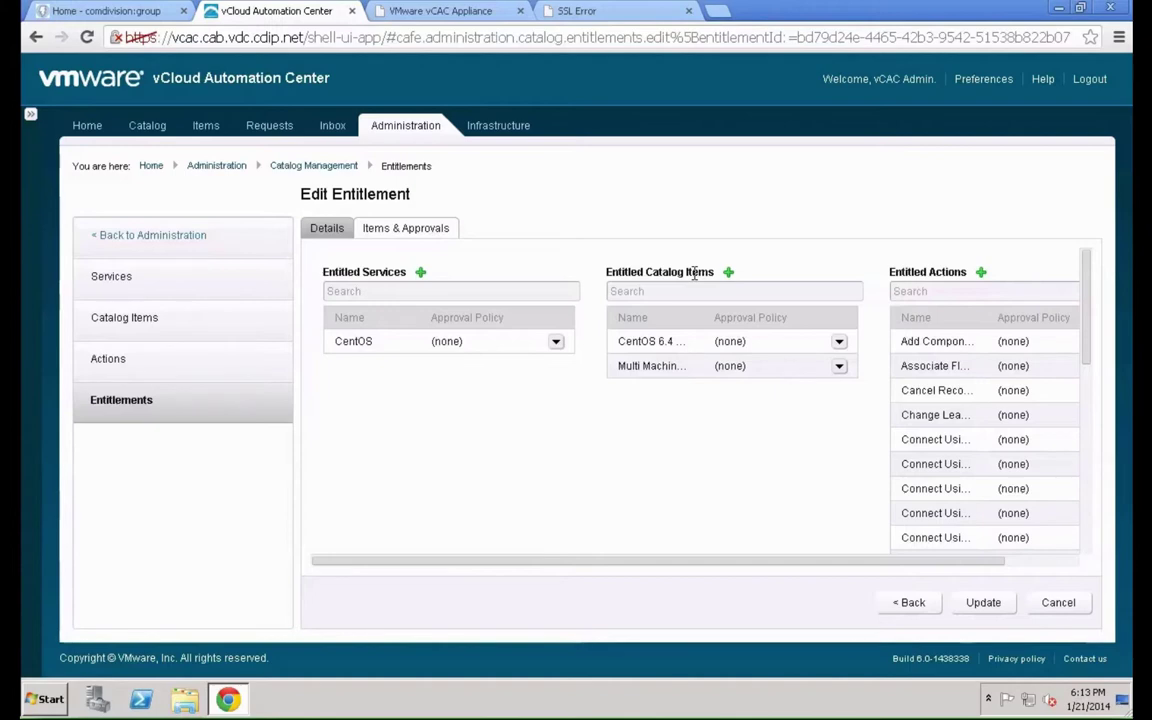
Assign 'More than one CPU needs approval' to CentOS 6.4 Small and update the entitlement
left_click(839, 342)
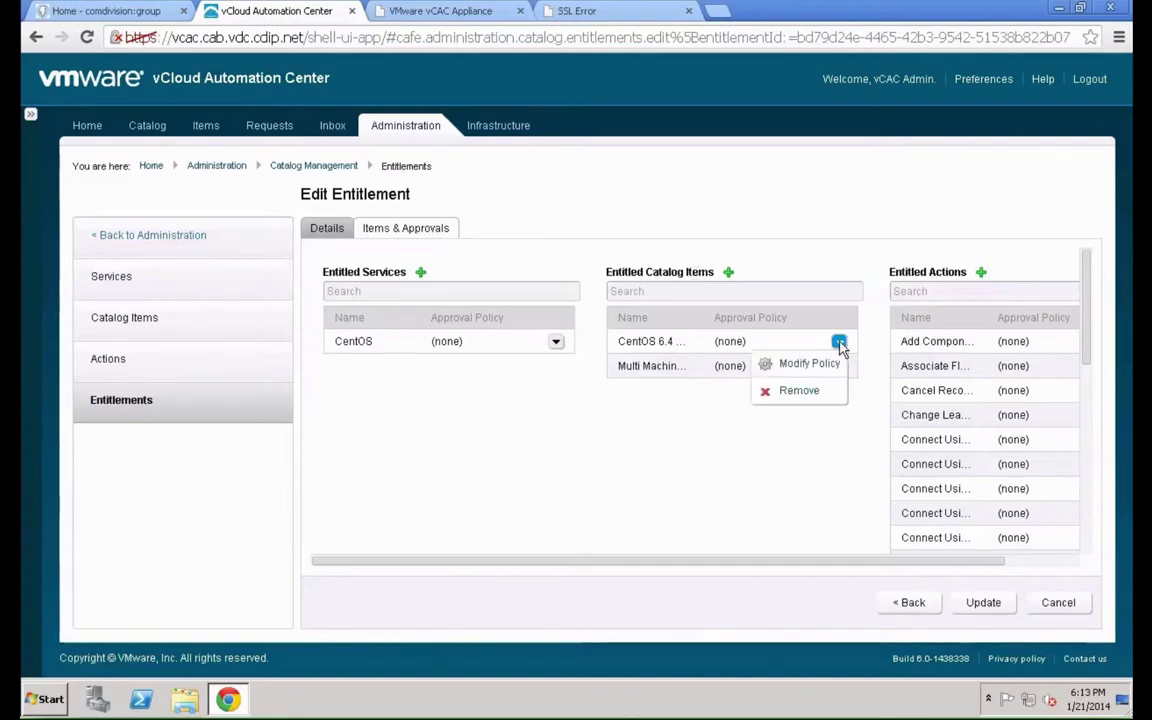
left_click(828, 366)
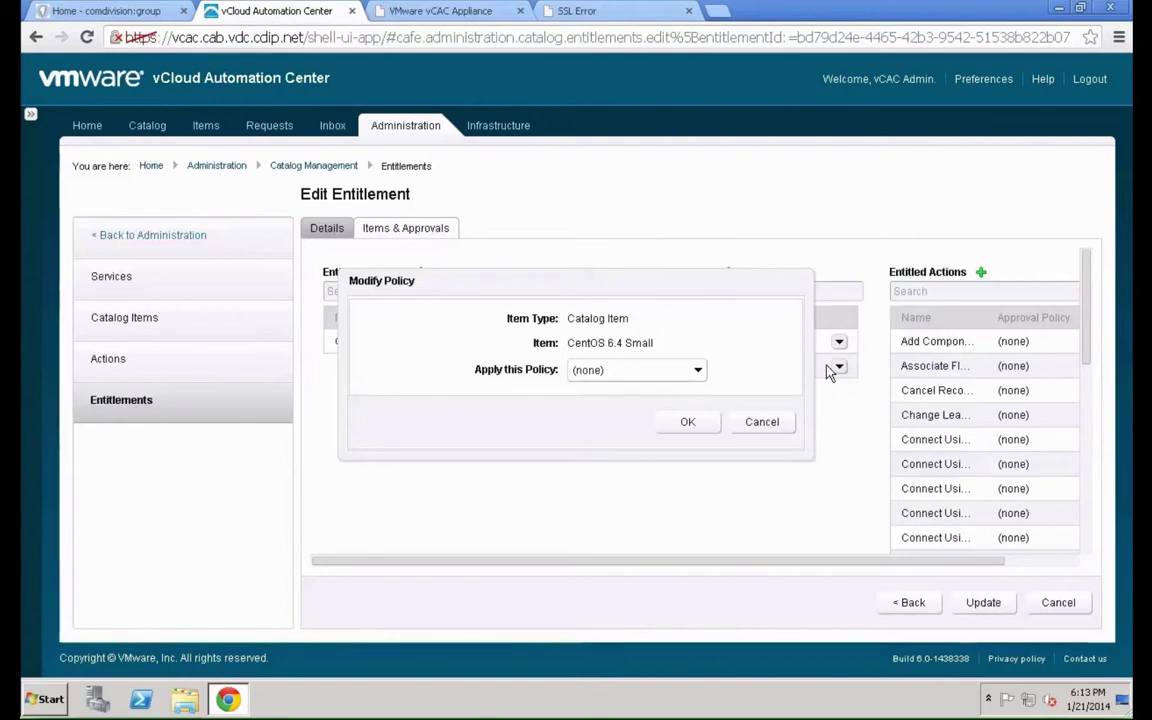
left_click(645, 371)
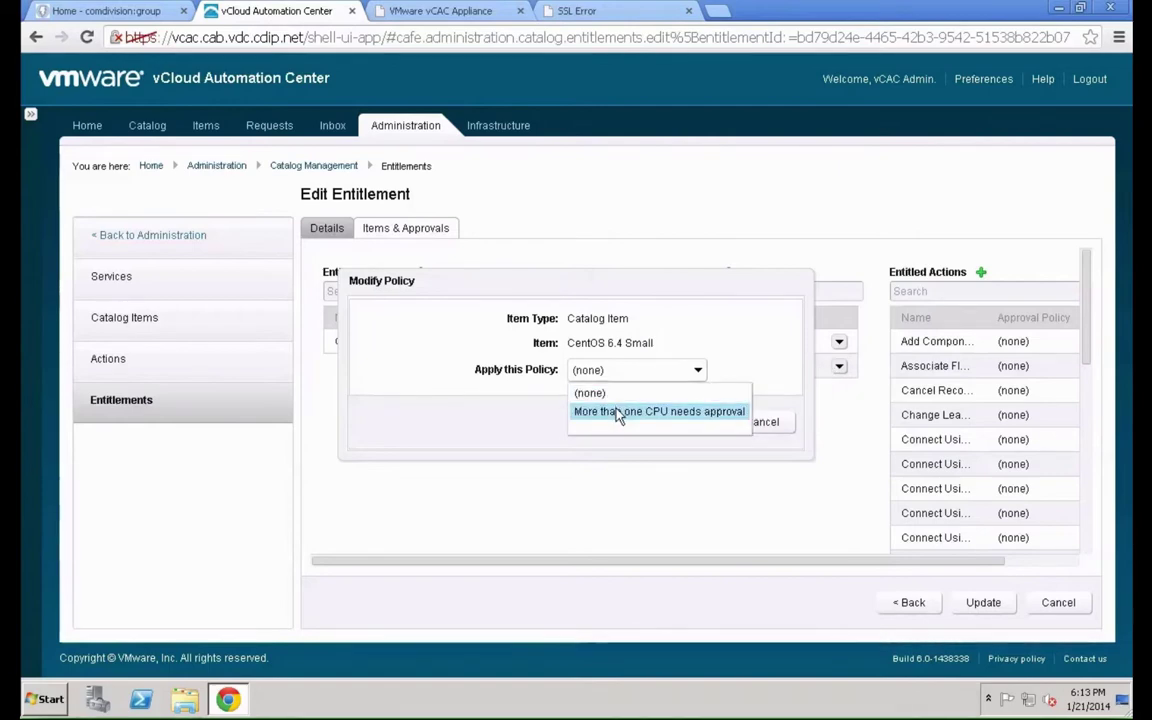
left_click(620, 412)
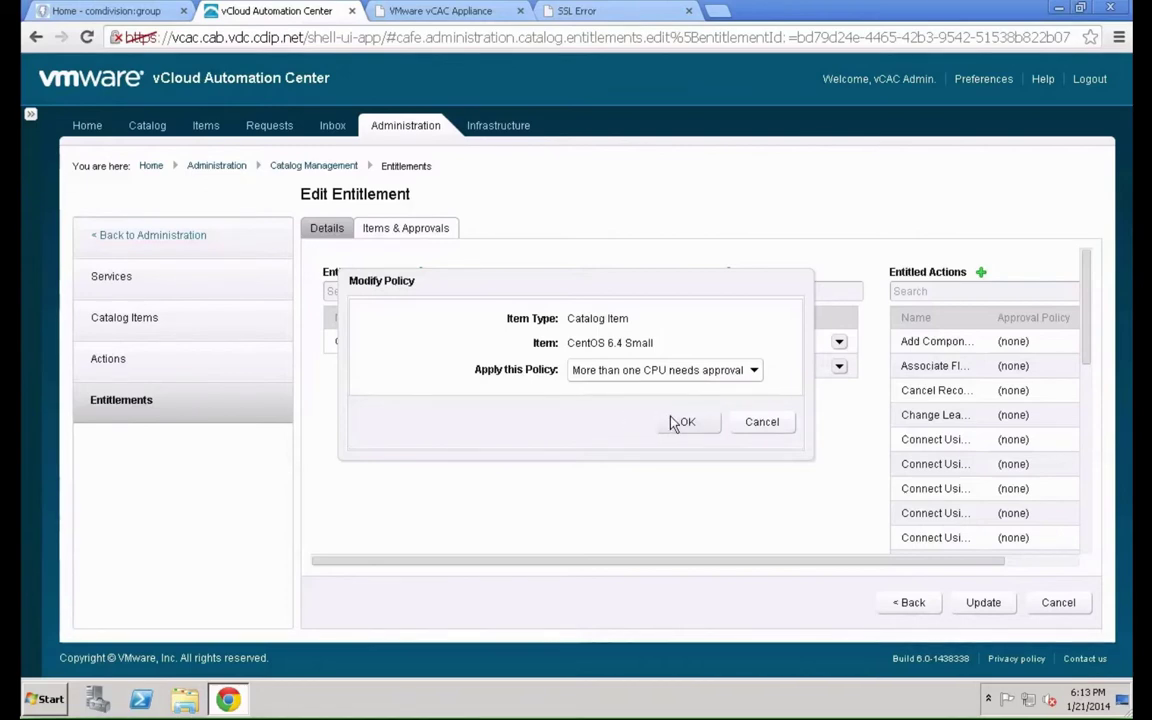
left_click(684, 422)
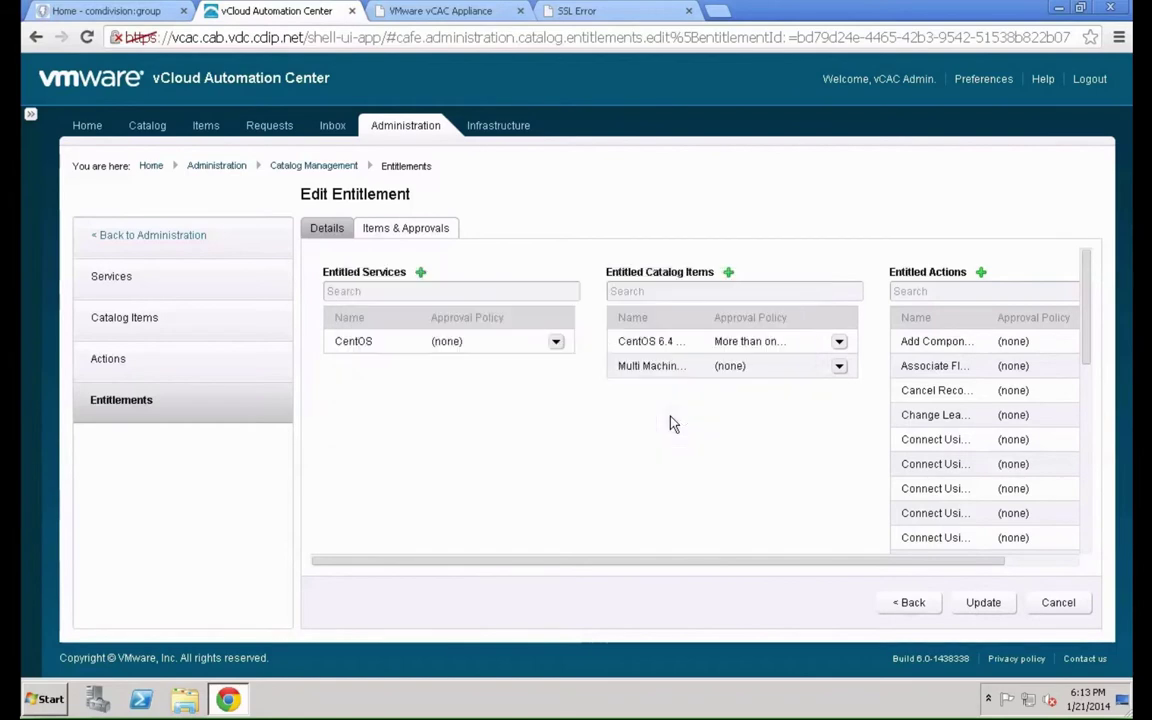
left_click(1003, 606)
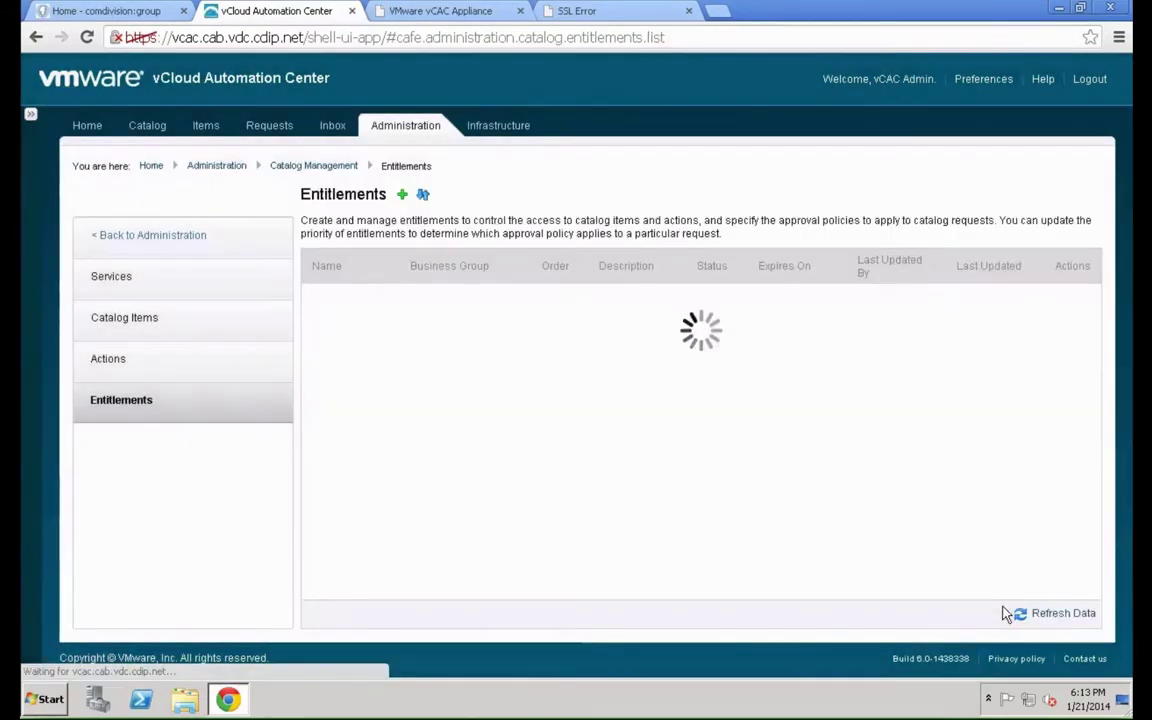
Close and relaunch Chrome, accepting both certificate warnings for the vCloud site
left_click(1106, 8)
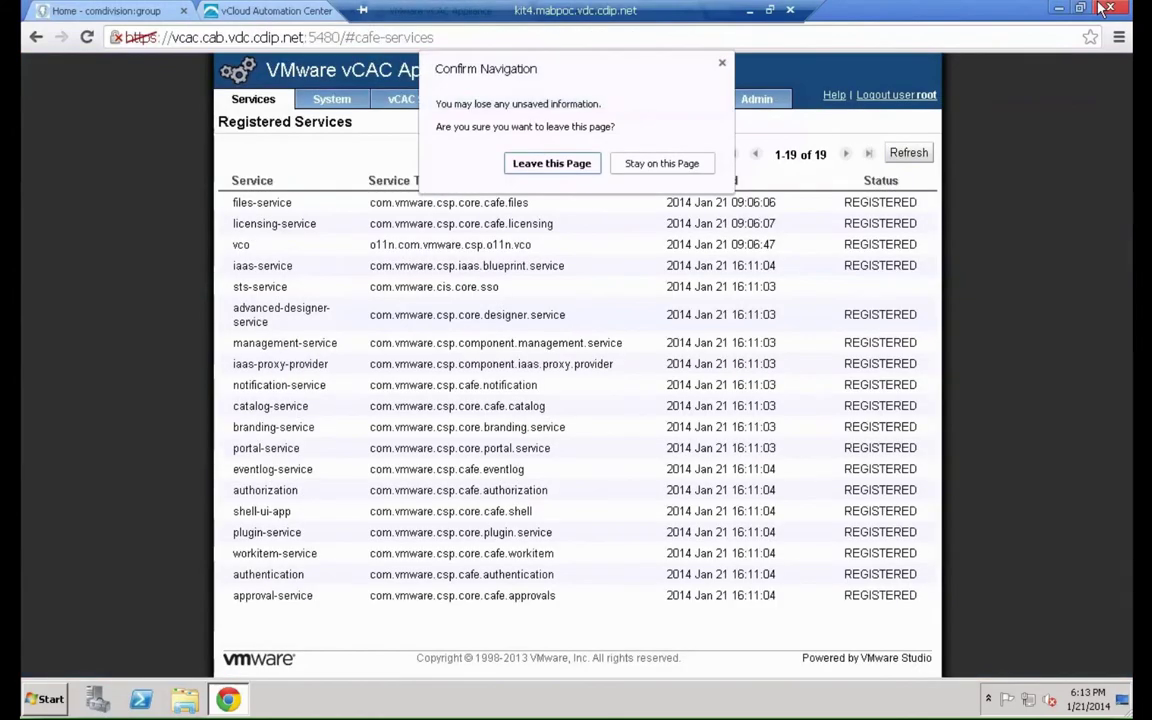
left_click(552, 163)
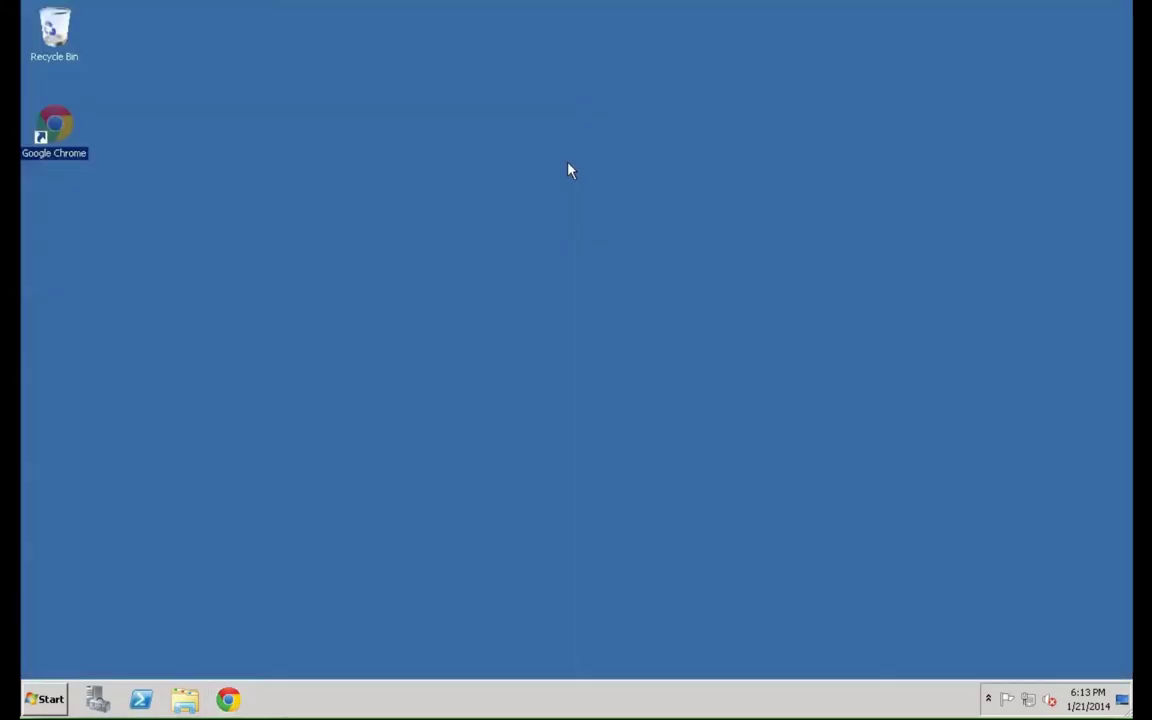
left_click(279, 197)
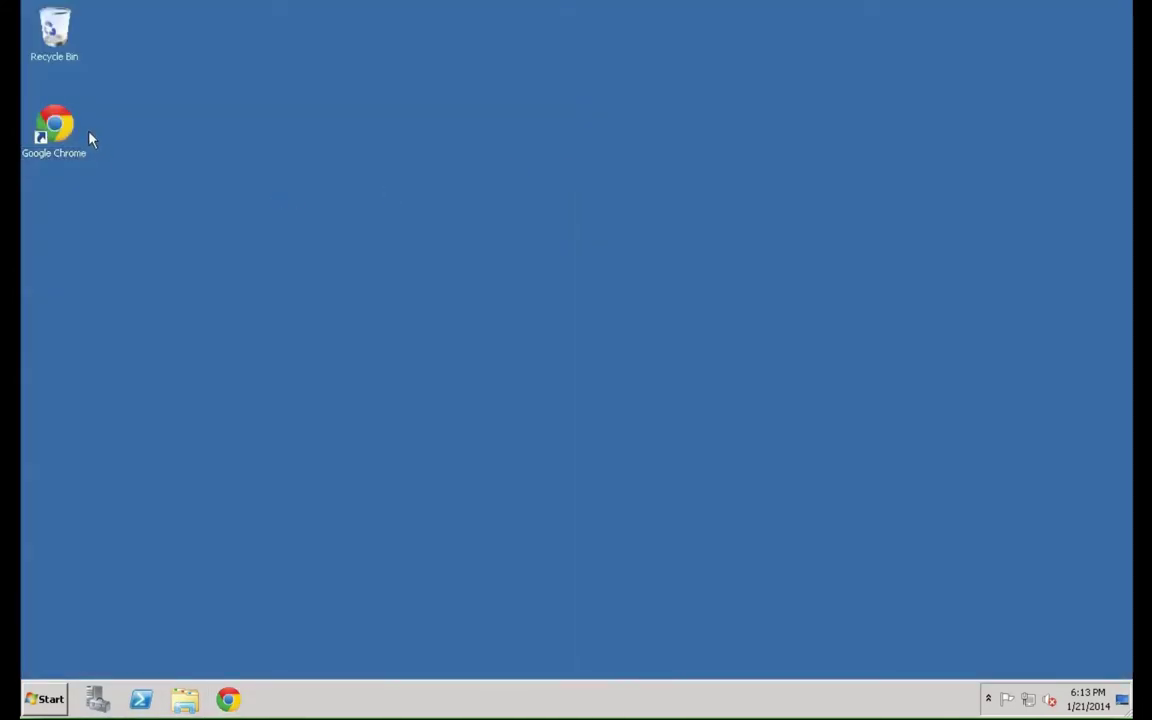
left_click(54, 130)
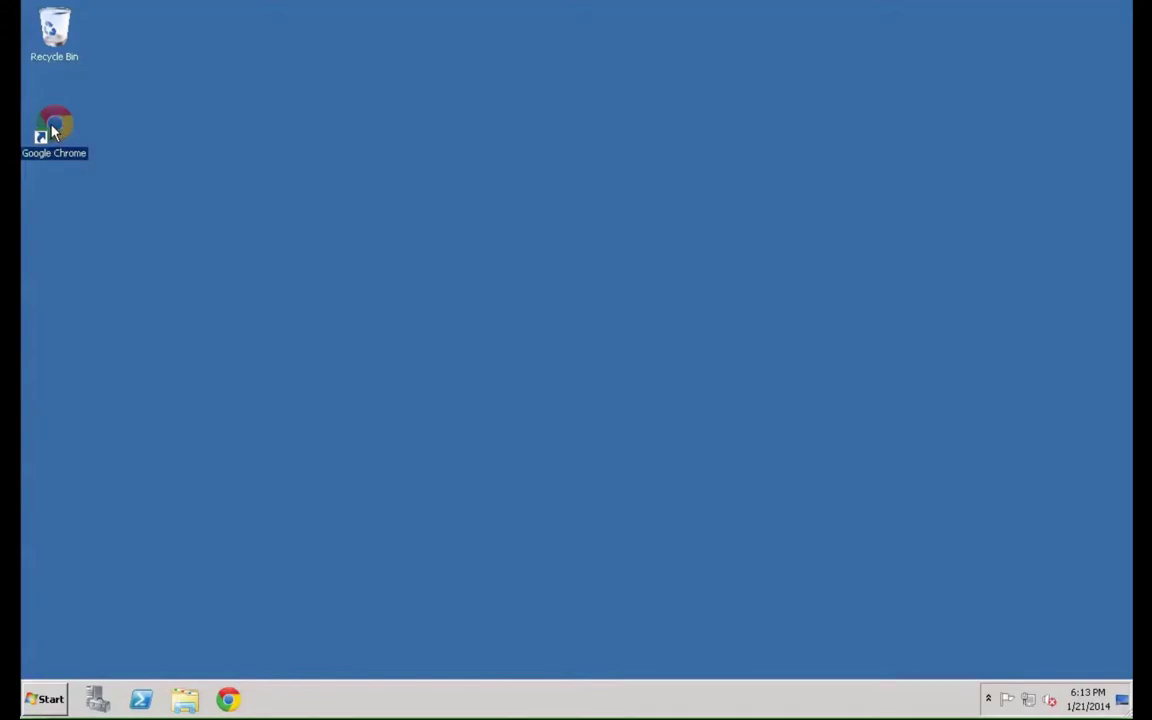
double_click(54, 130)
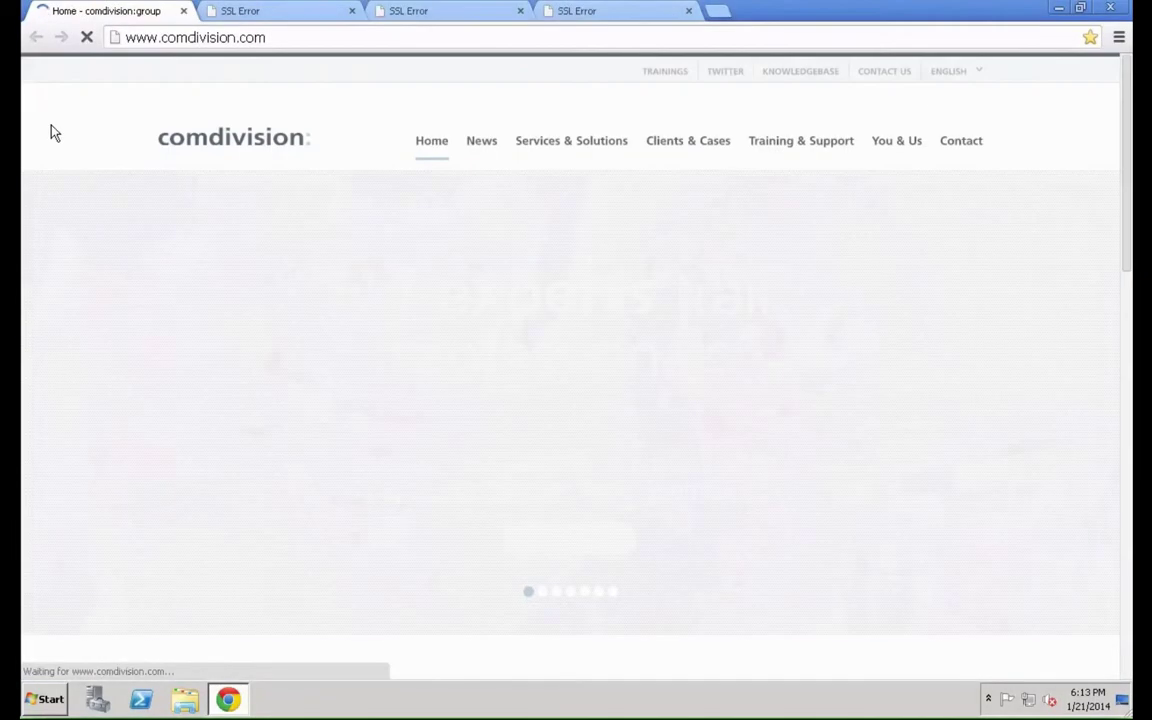
left_click(278, 12)
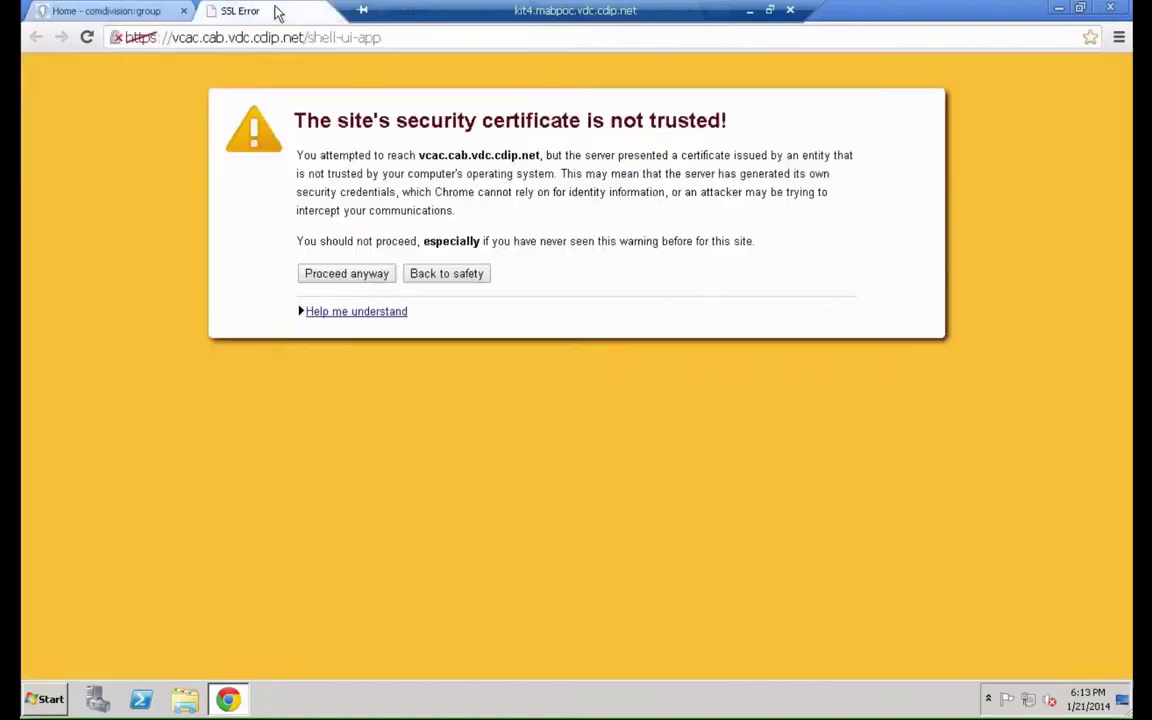
left_click(347, 274)
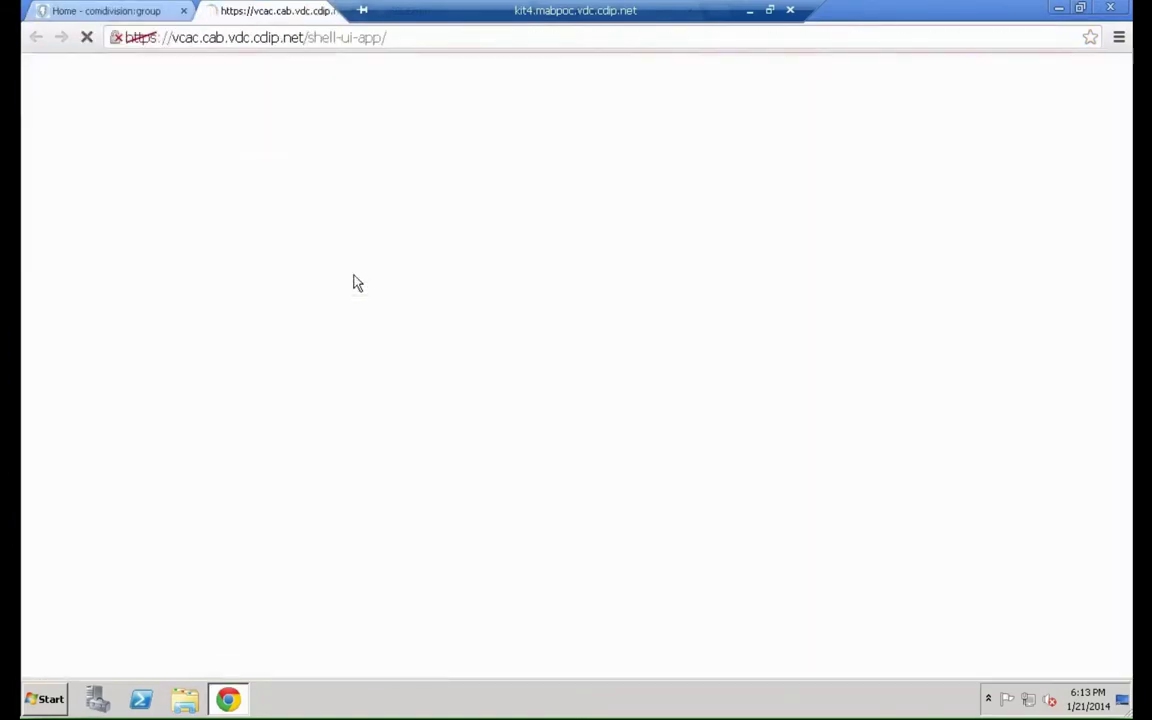
left_click(353, 278)
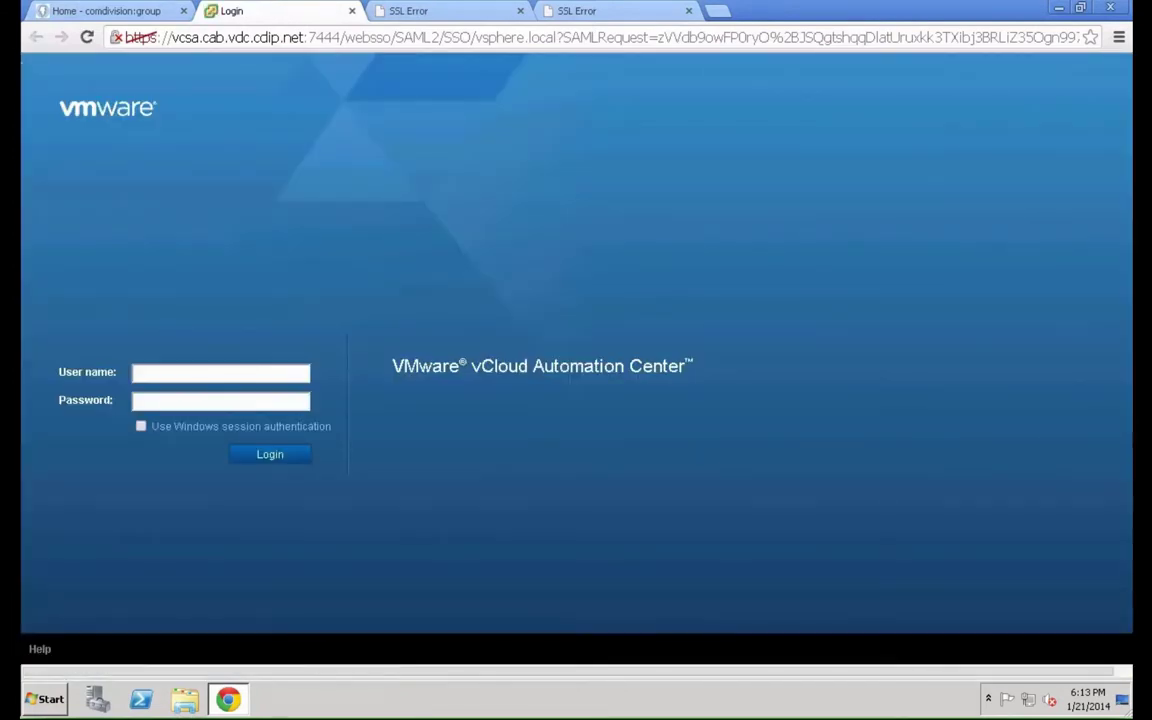
Sign in with the development user's account and open the Service Catalog
left_click(200, 375)
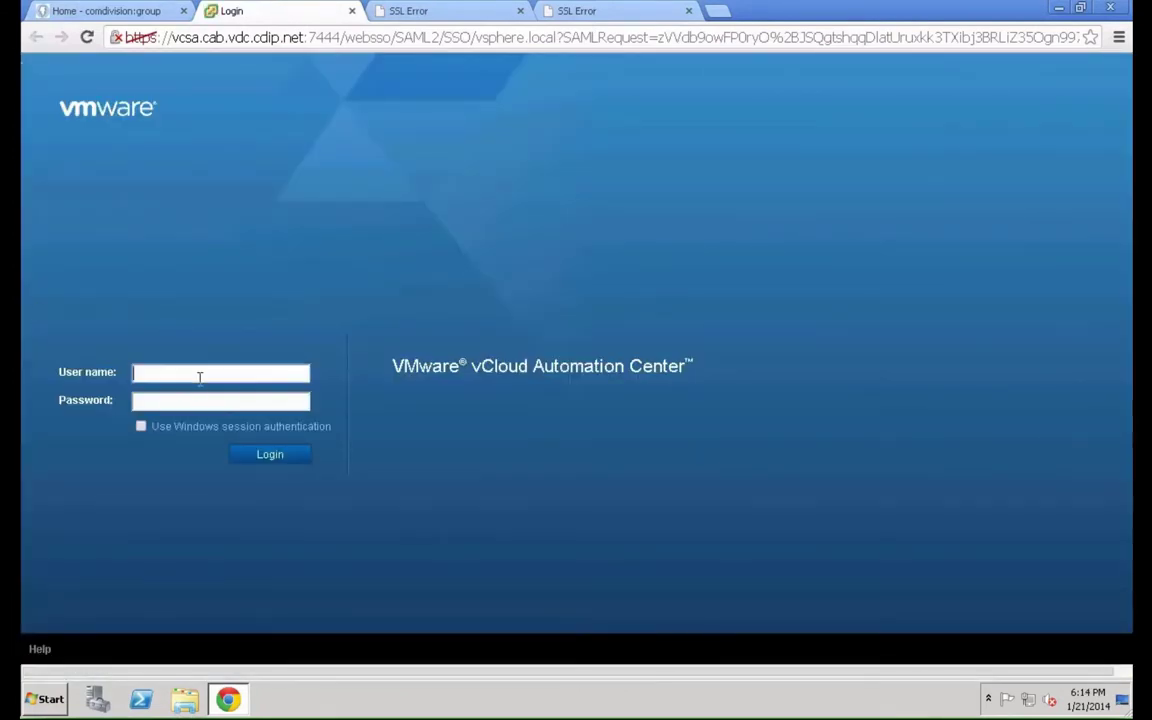
key("Tab")
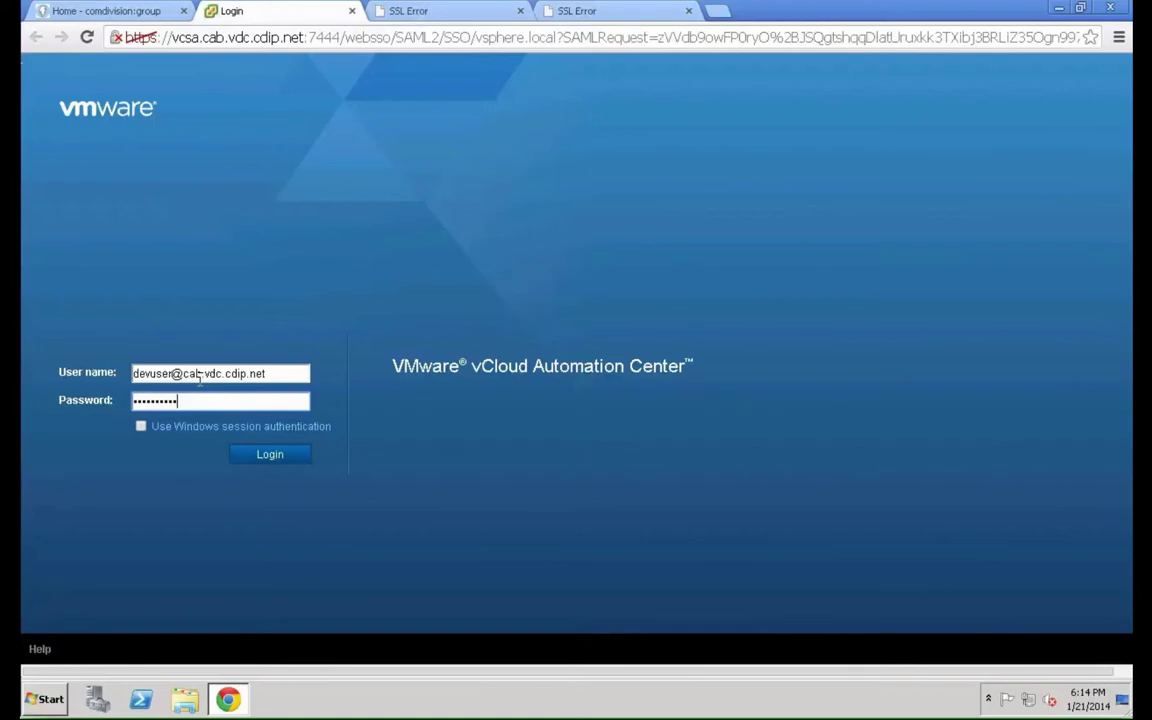
left_click(271, 459)
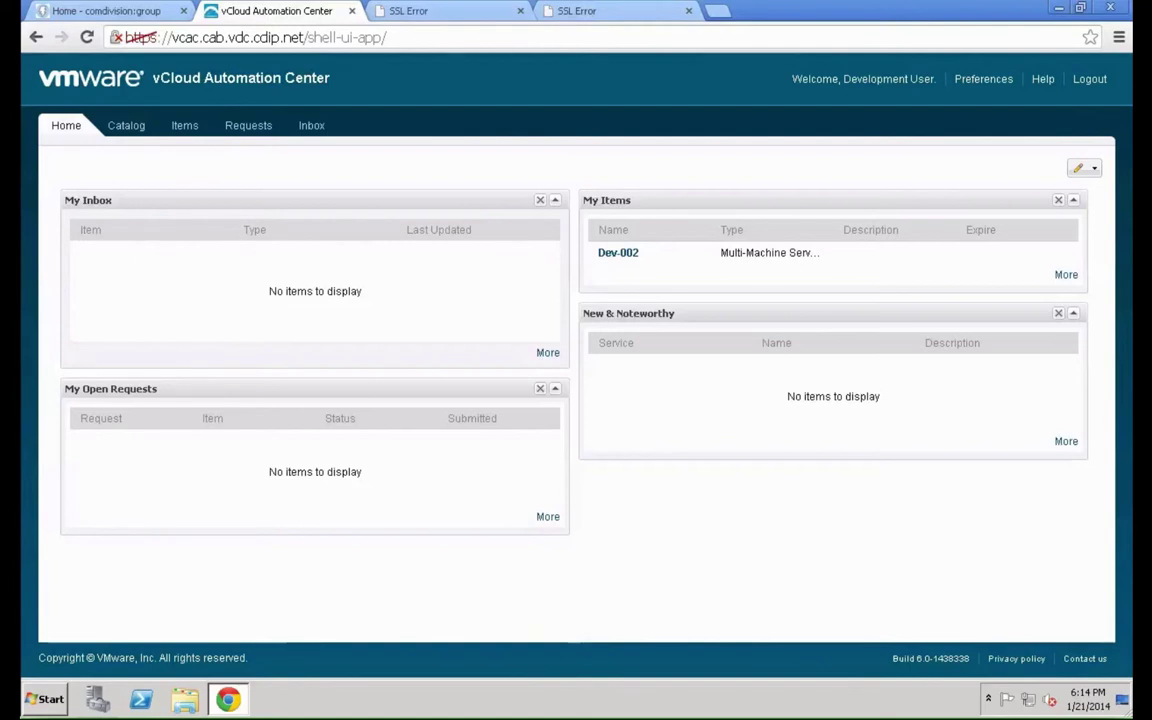
left_click(140, 132)
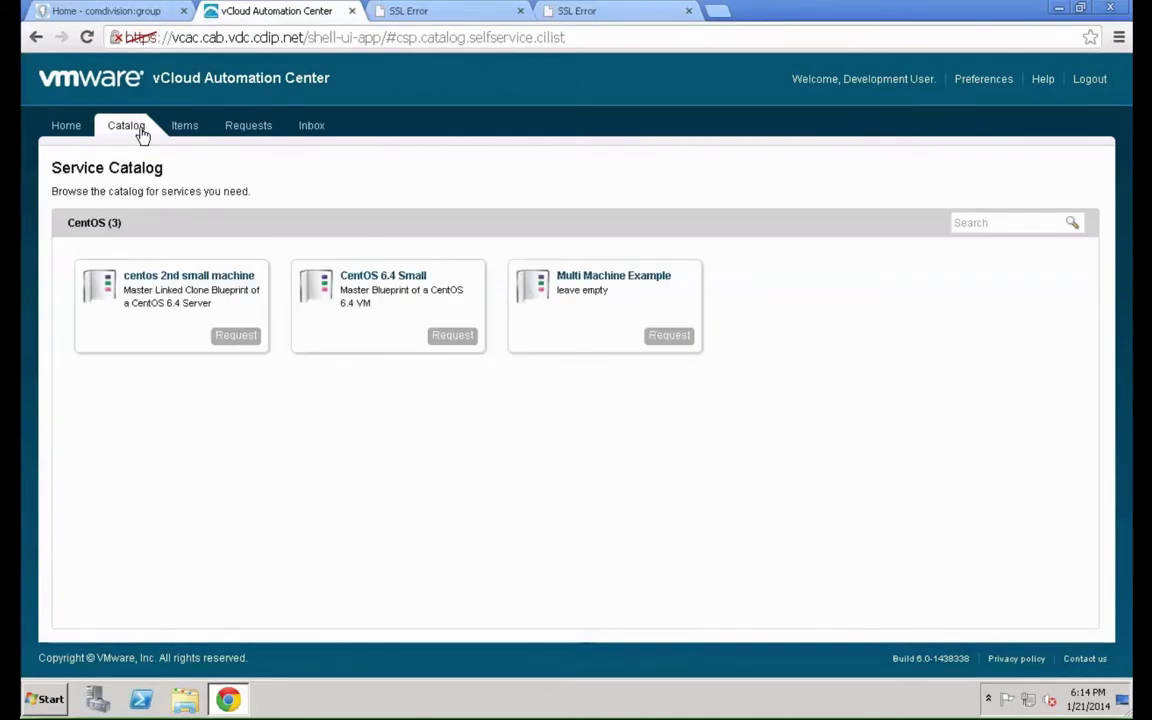
Request one CentOS 6.4 Small machine with # CPUs raised to 2 and submit it
left_click(450, 335)
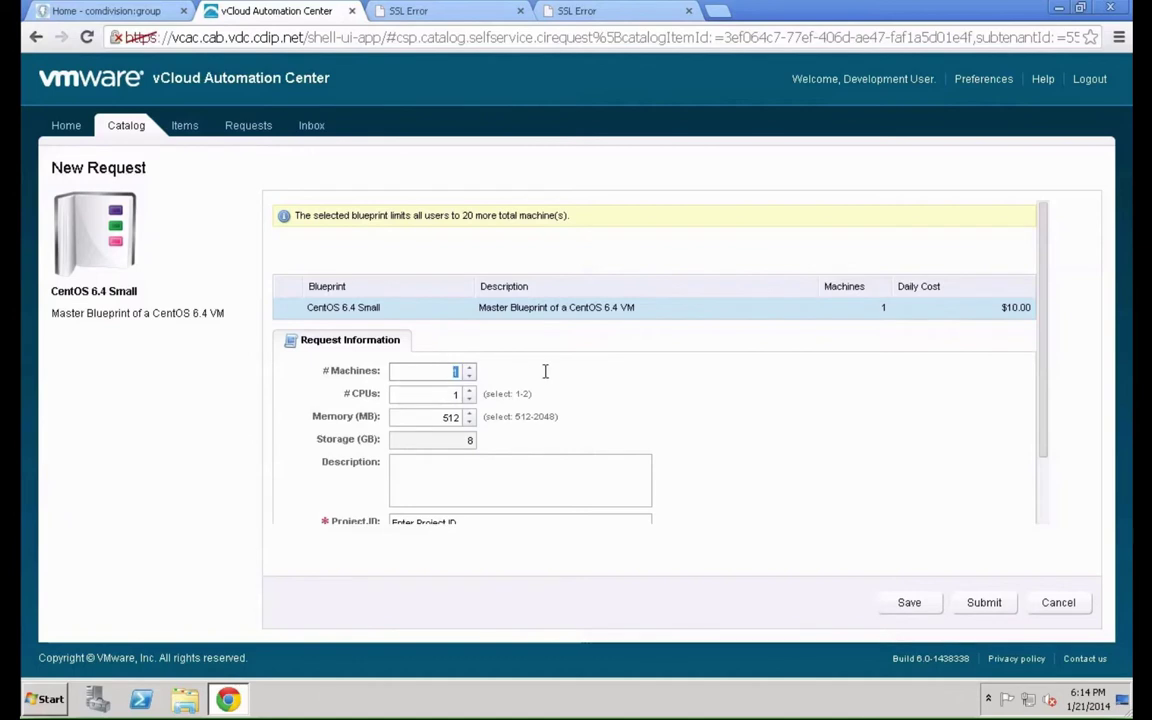
left_click(470, 398)
left_click(470, 389)
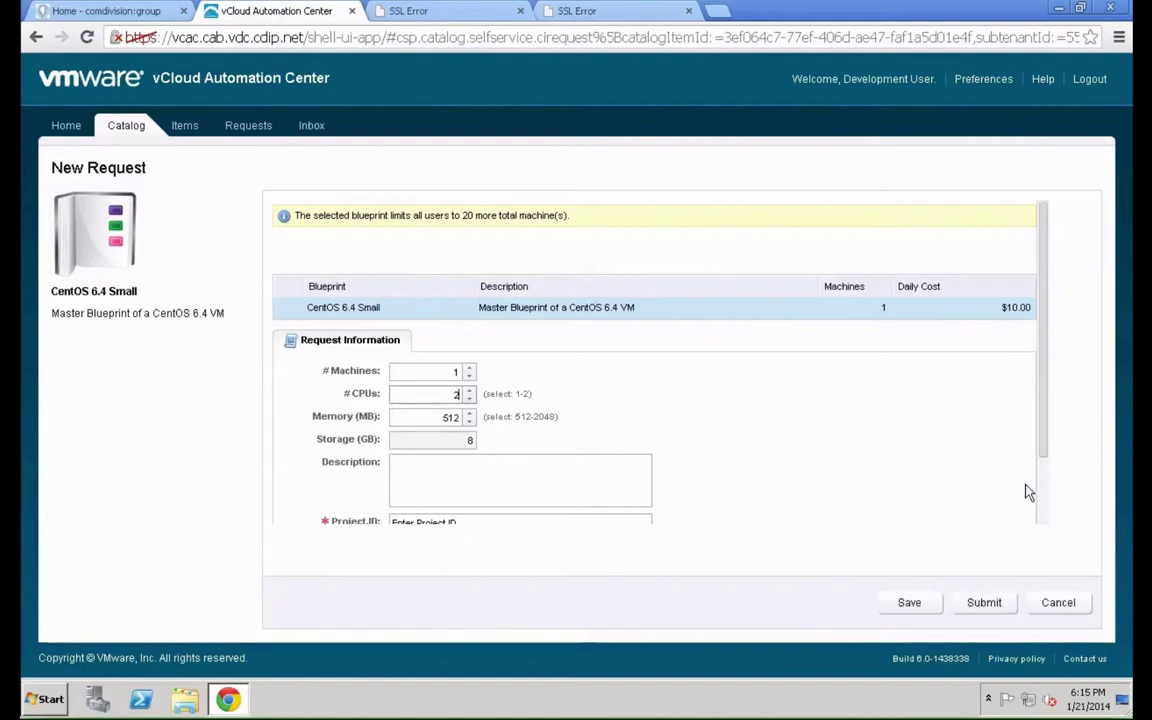
scroll(1046, 489, "down", 2)
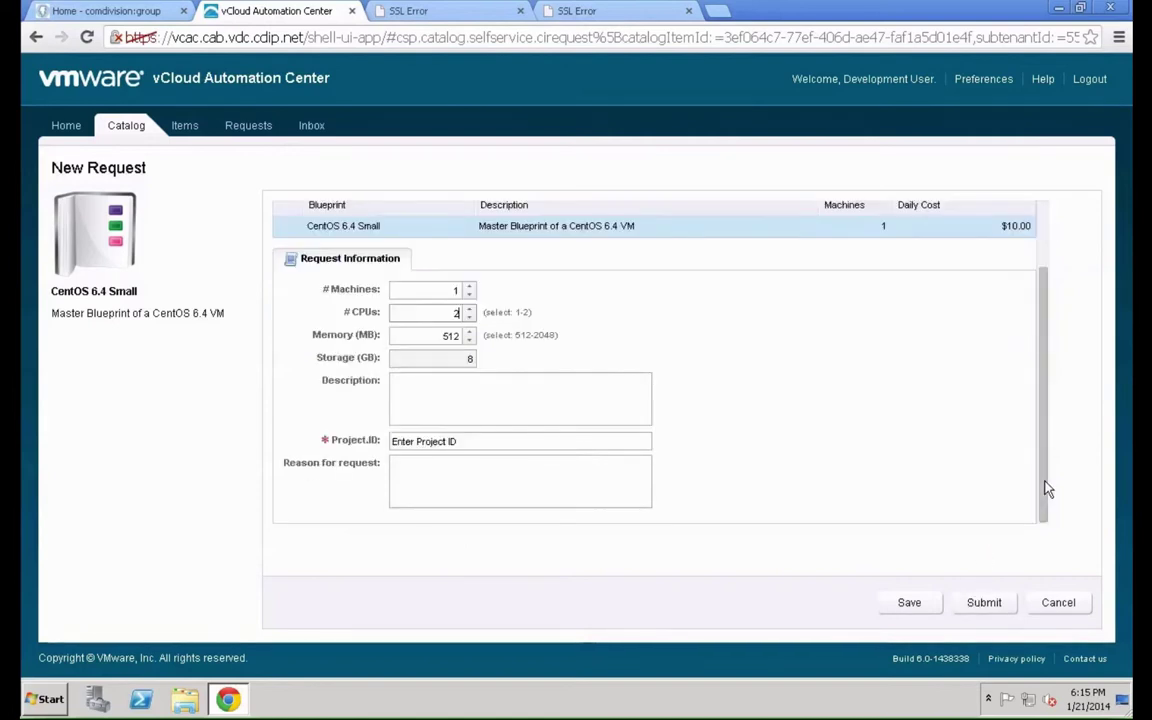
left_click(985, 607)
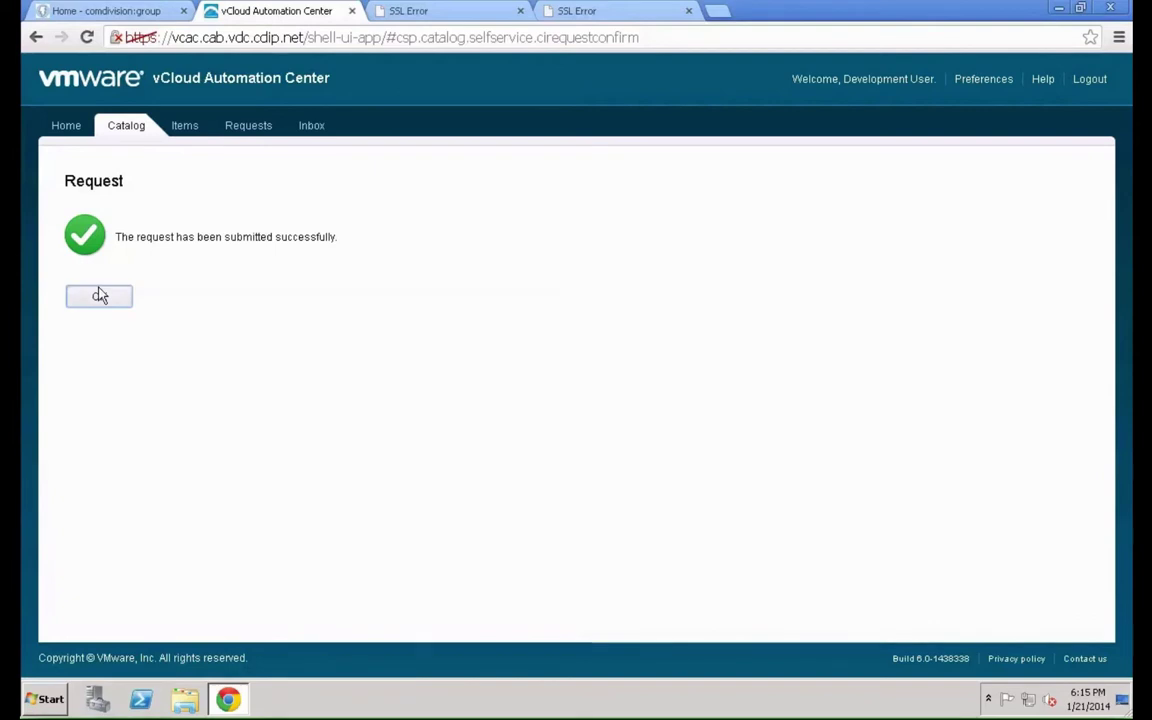
Check request 3 shows Pending Approval on the Home page, then close Chrome
left_click(100, 295)
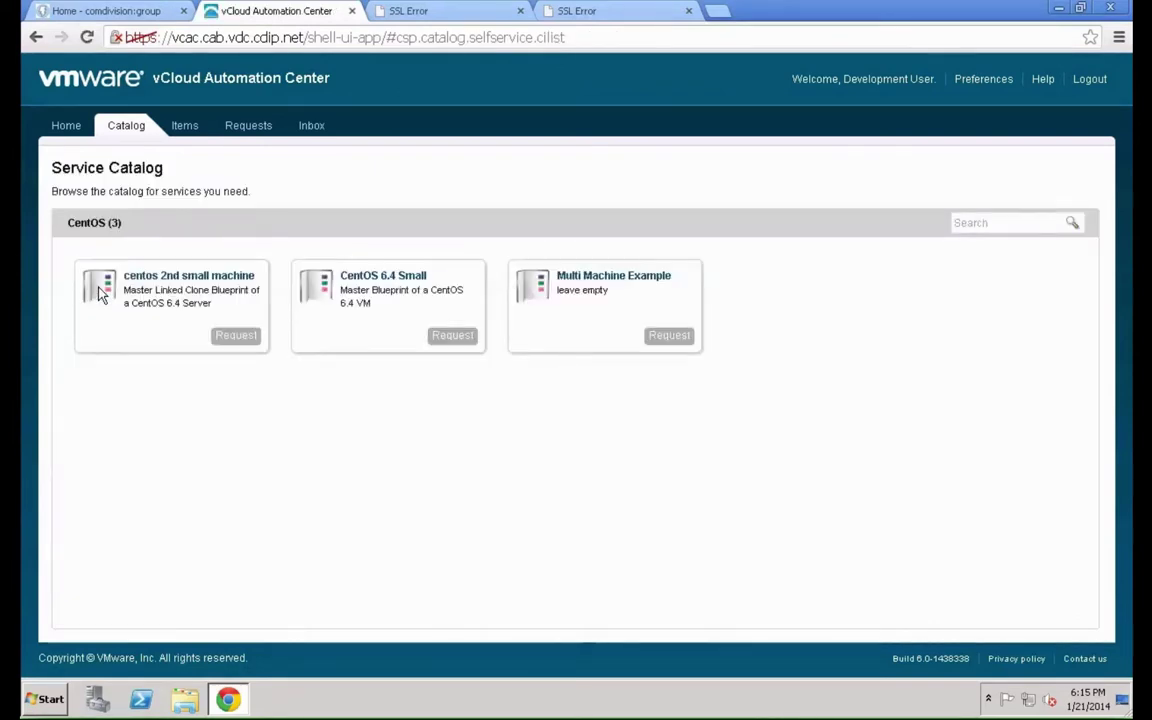
left_click(67, 127)
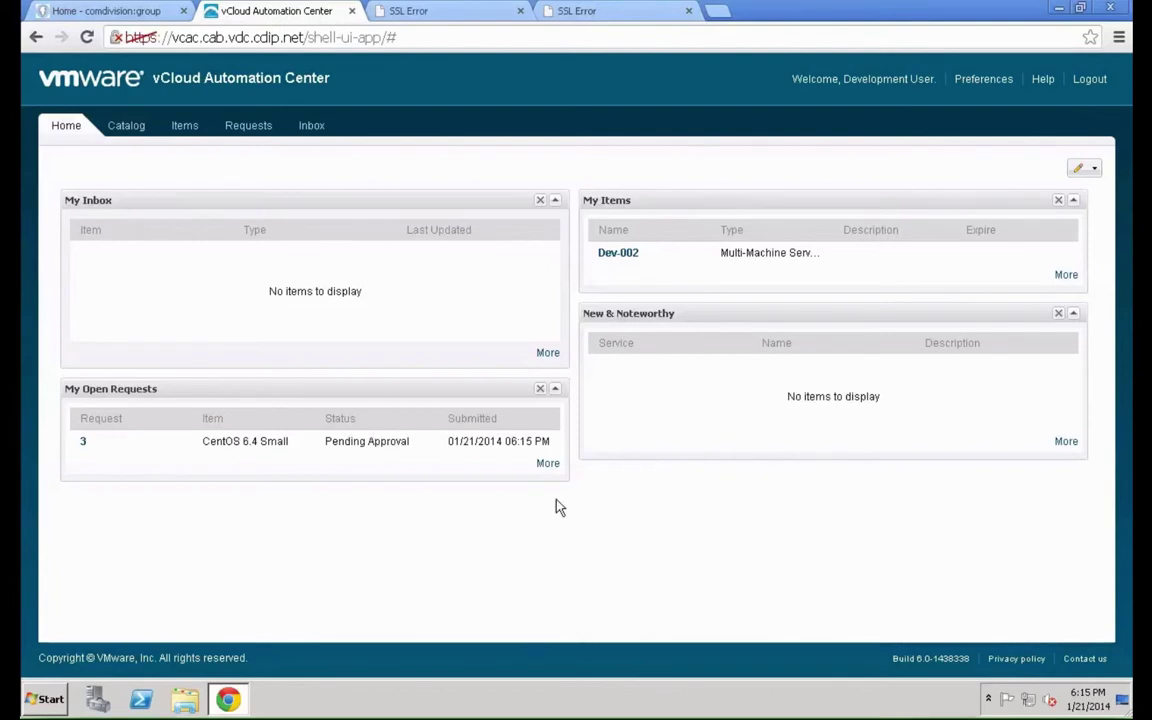
left_click(85, 442)
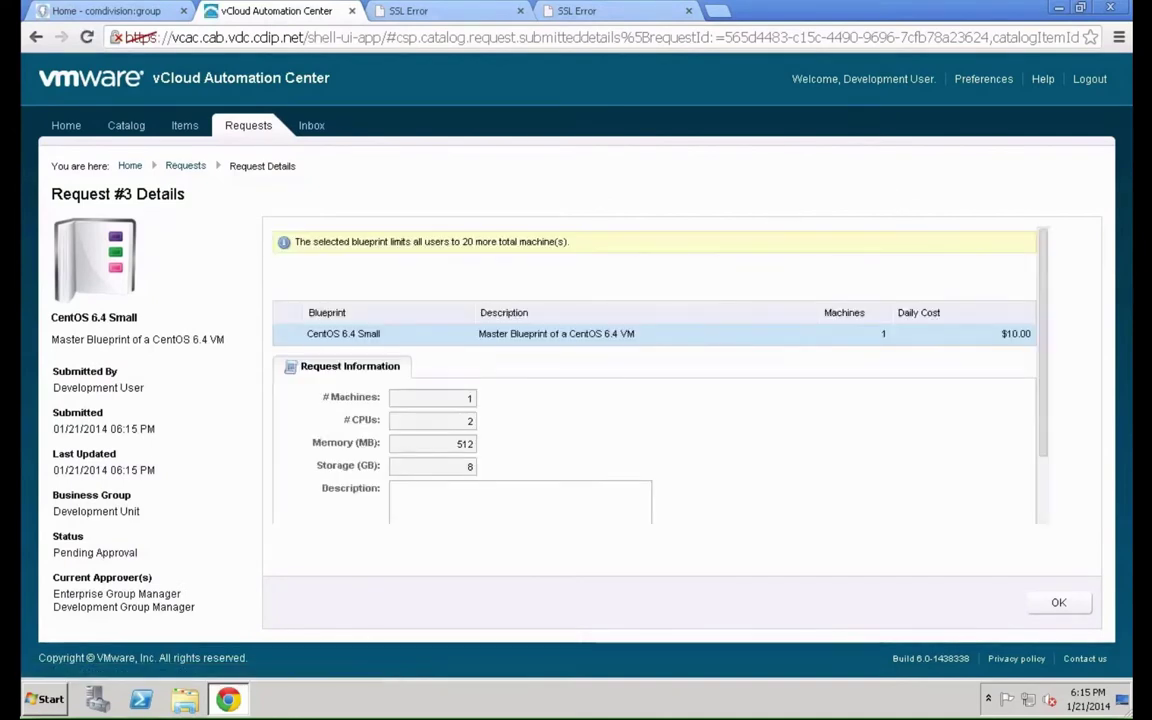
left_click(1114, 10)
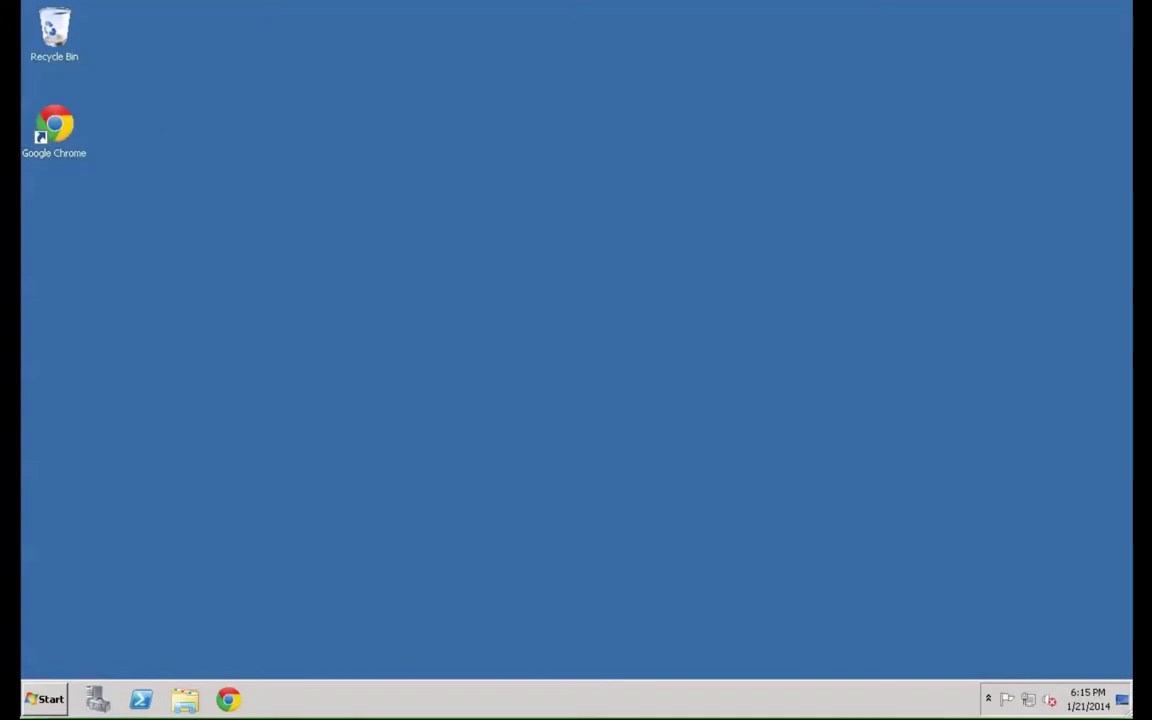
Relaunch Chrome on the automation portal and proceed past both certificate warnings
double_click(54, 127)
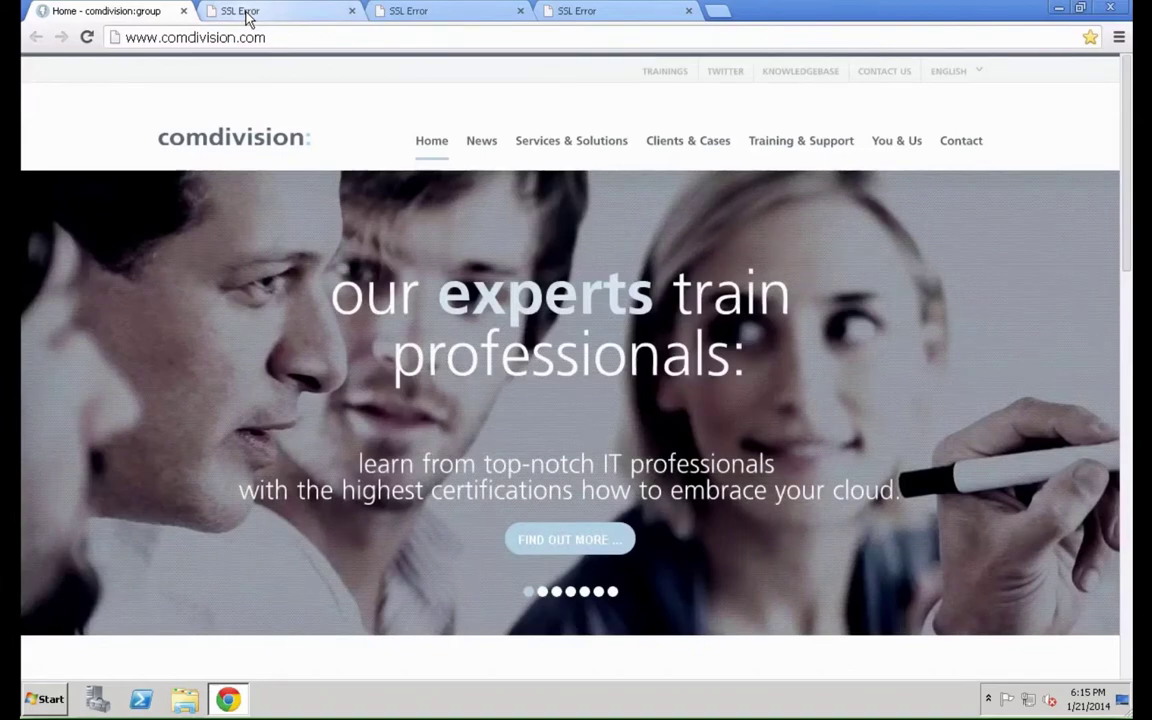
left_click(249, 12)
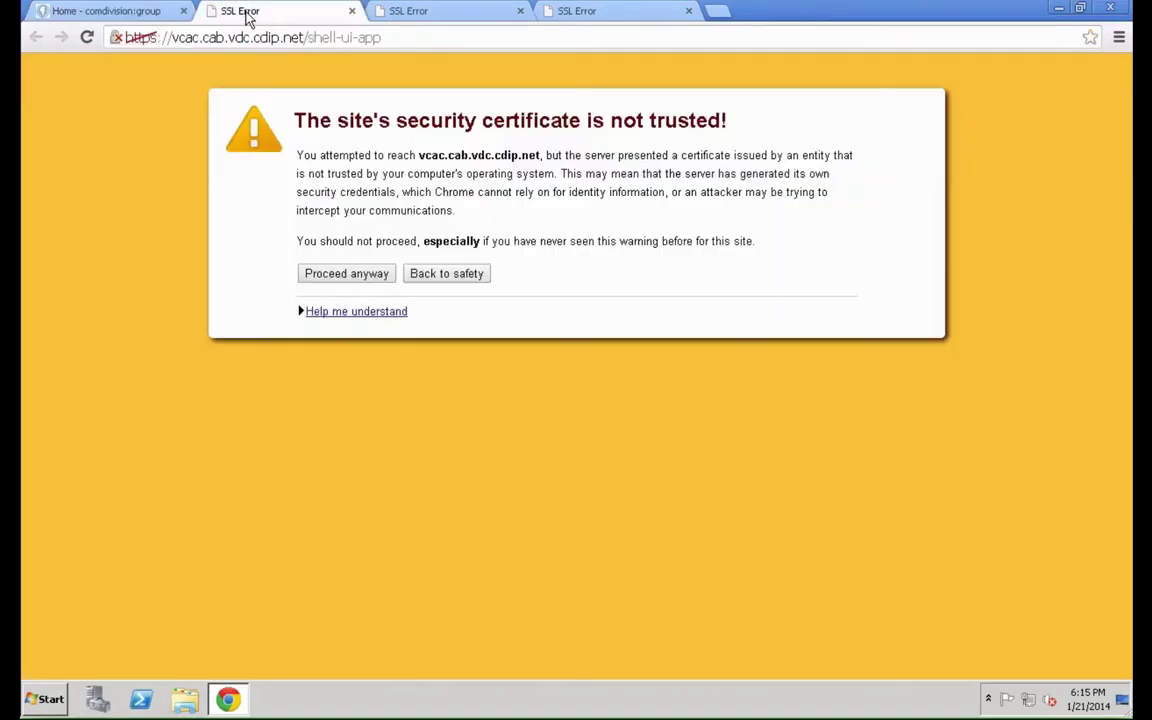
left_click(321, 282)
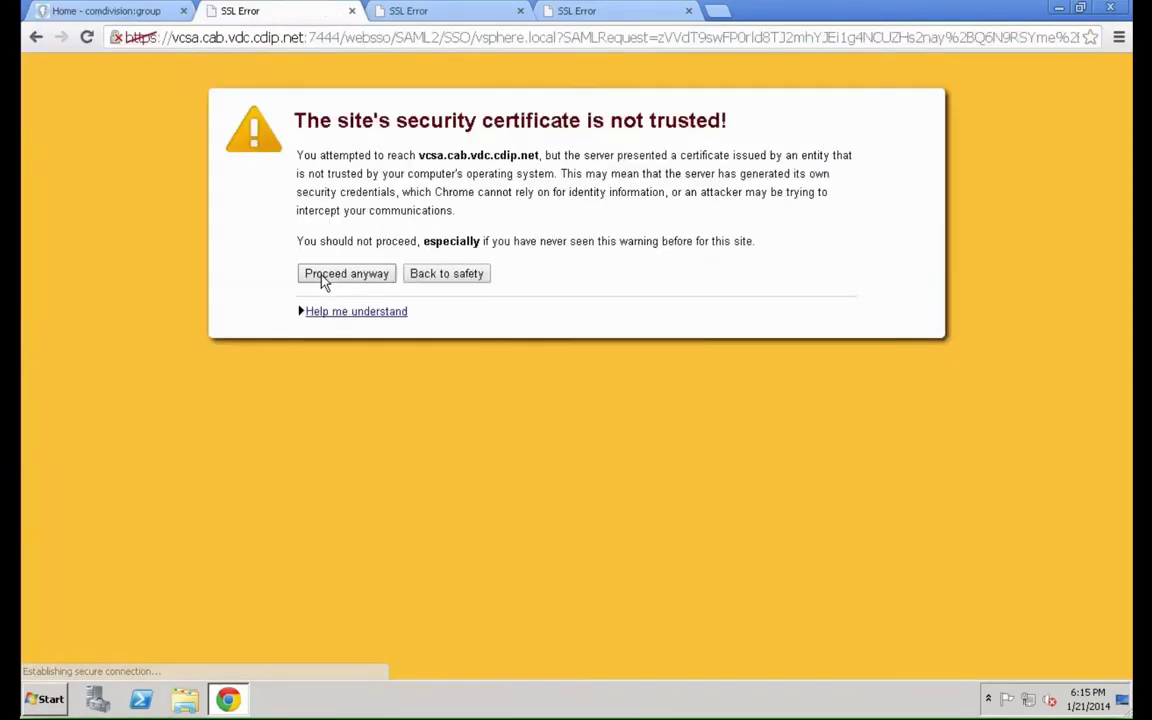
left_click(321, 282)
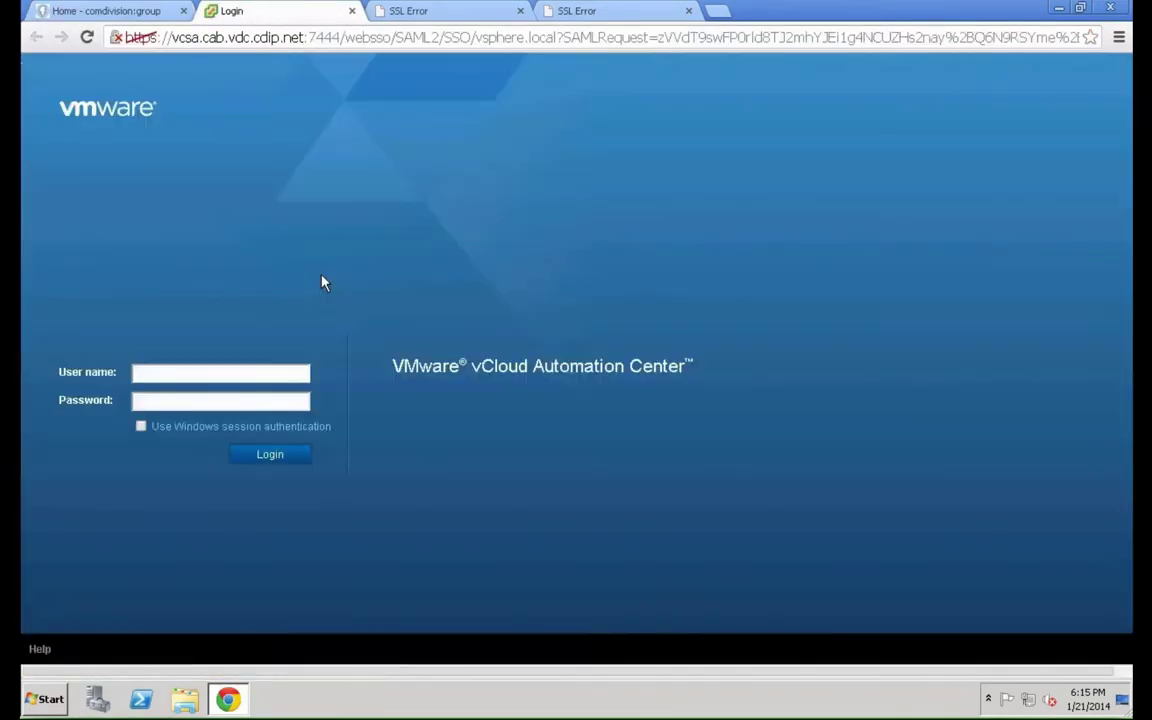
Log in to vCloud Automation Center with the Development Group Manager's user name
left_click(205, 372)
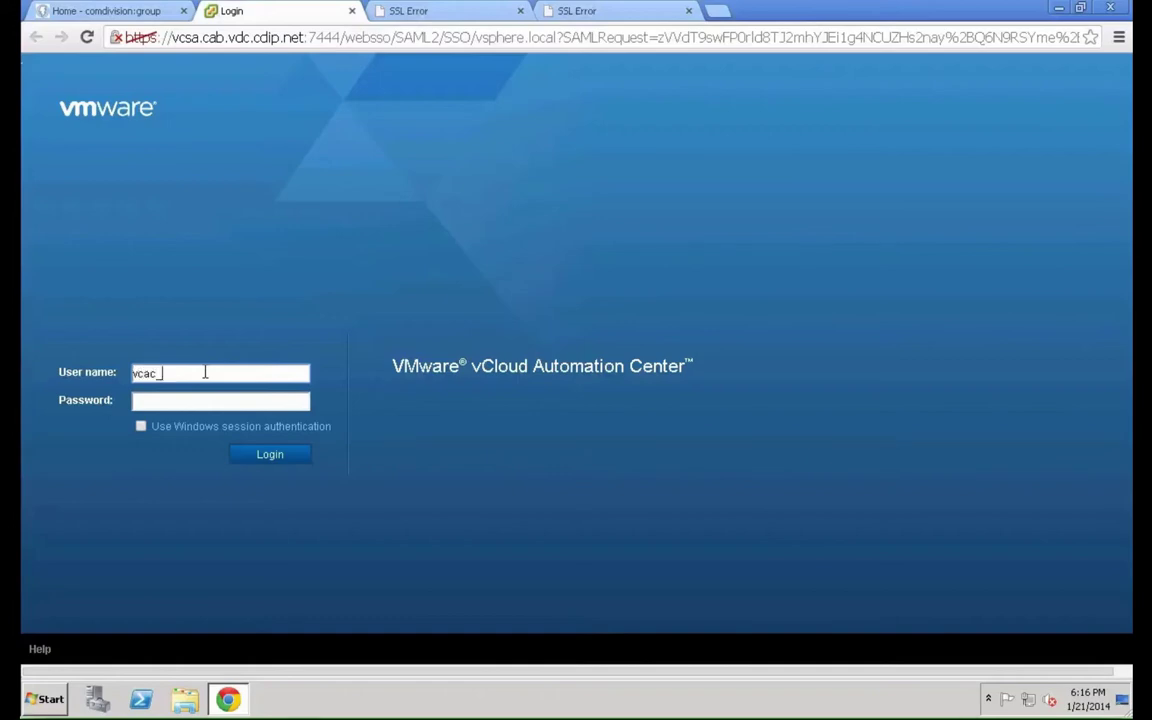
type("@cab.vdc.cdip.net")
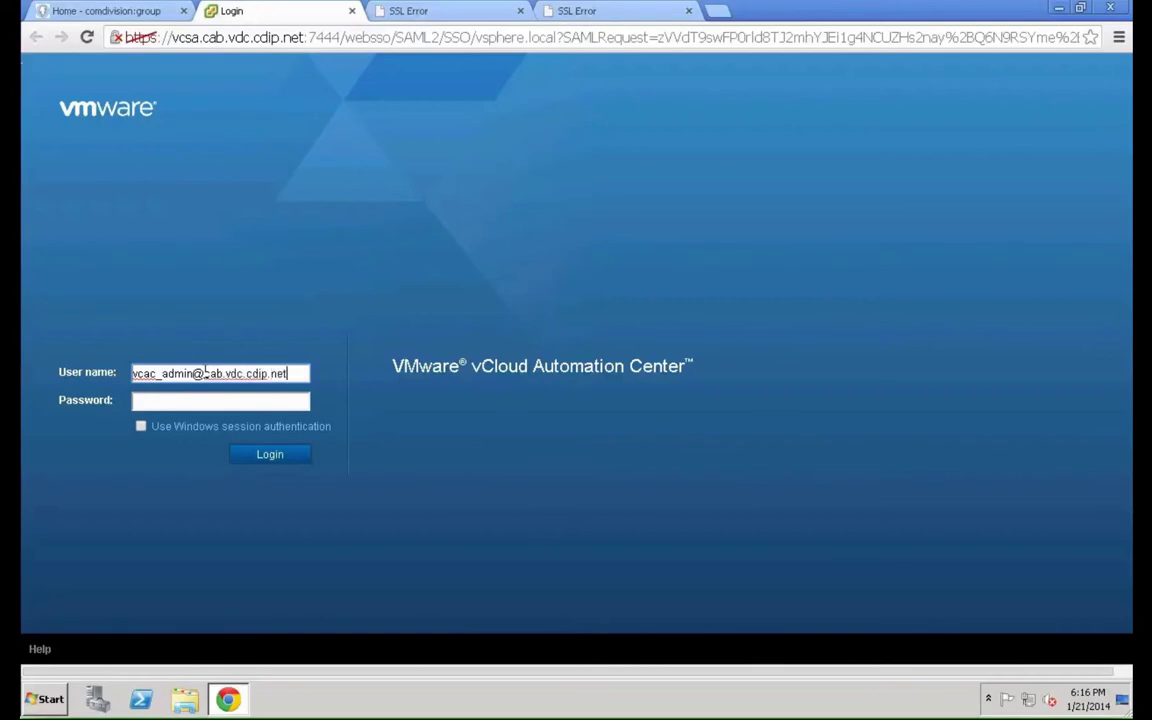
key("Tab")
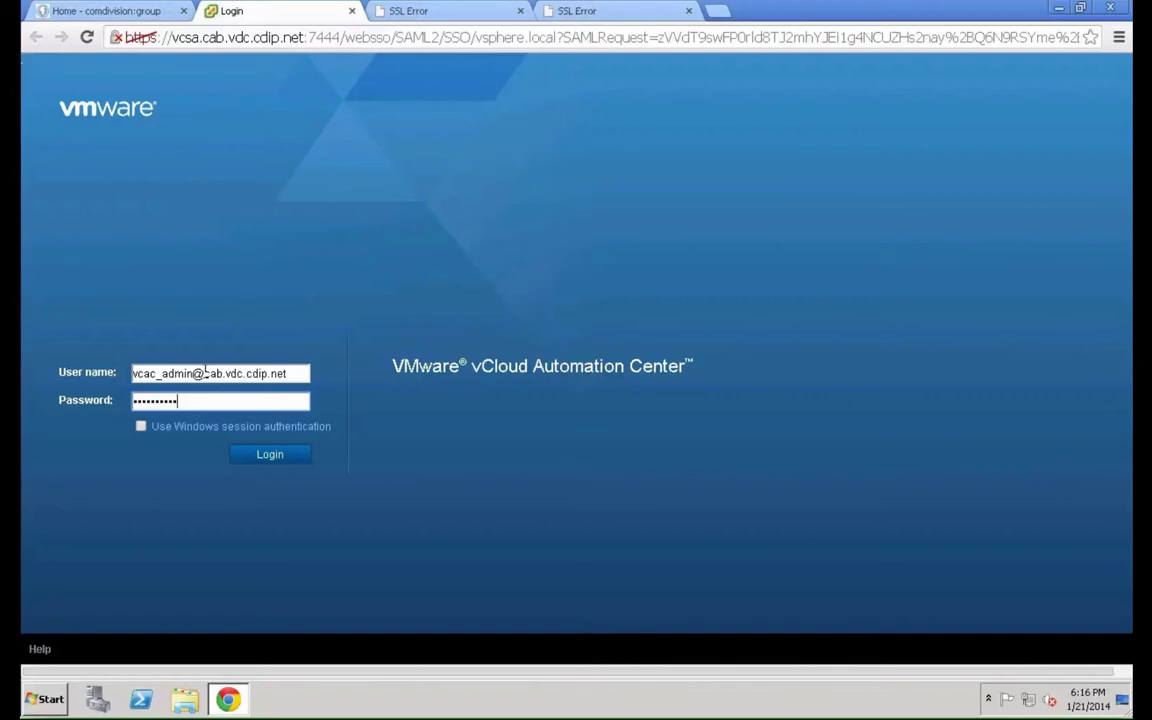
triple_click(205, 372)
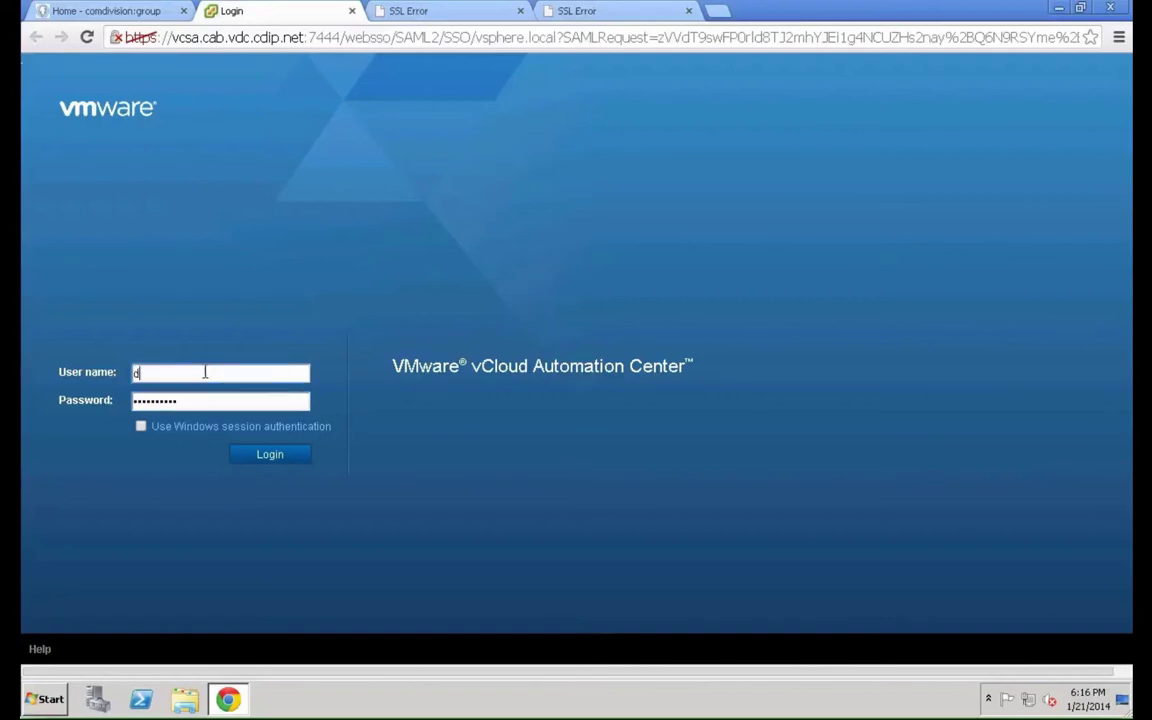
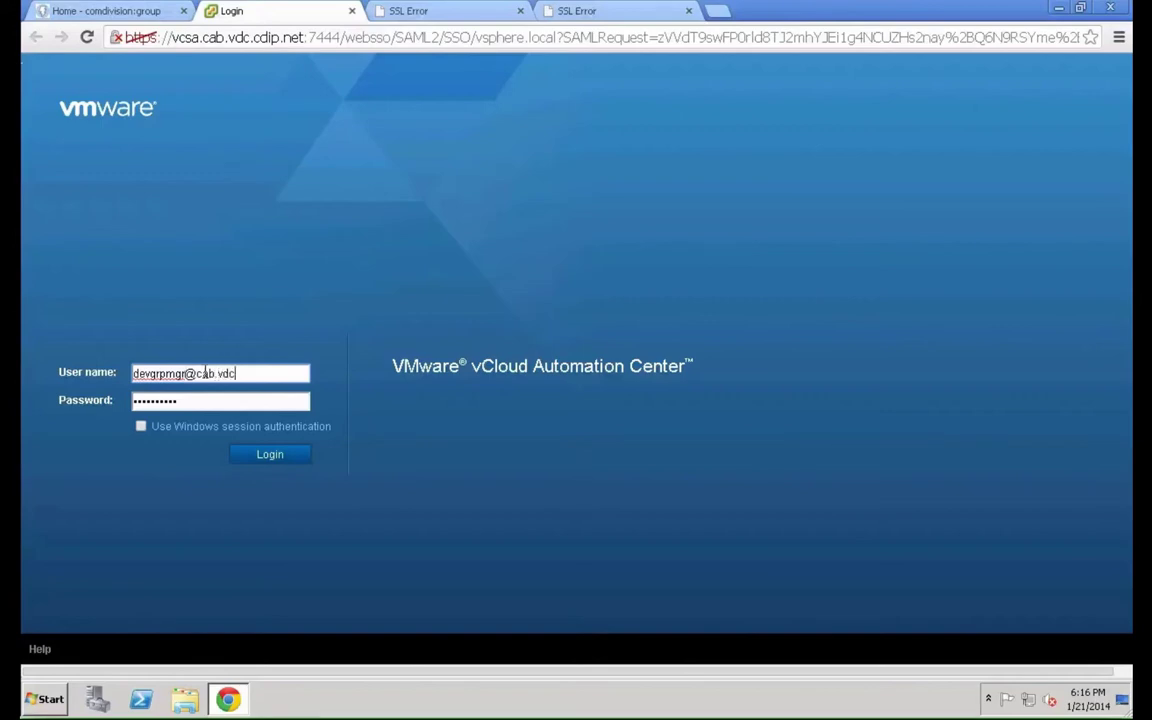
left_click(275, 457)
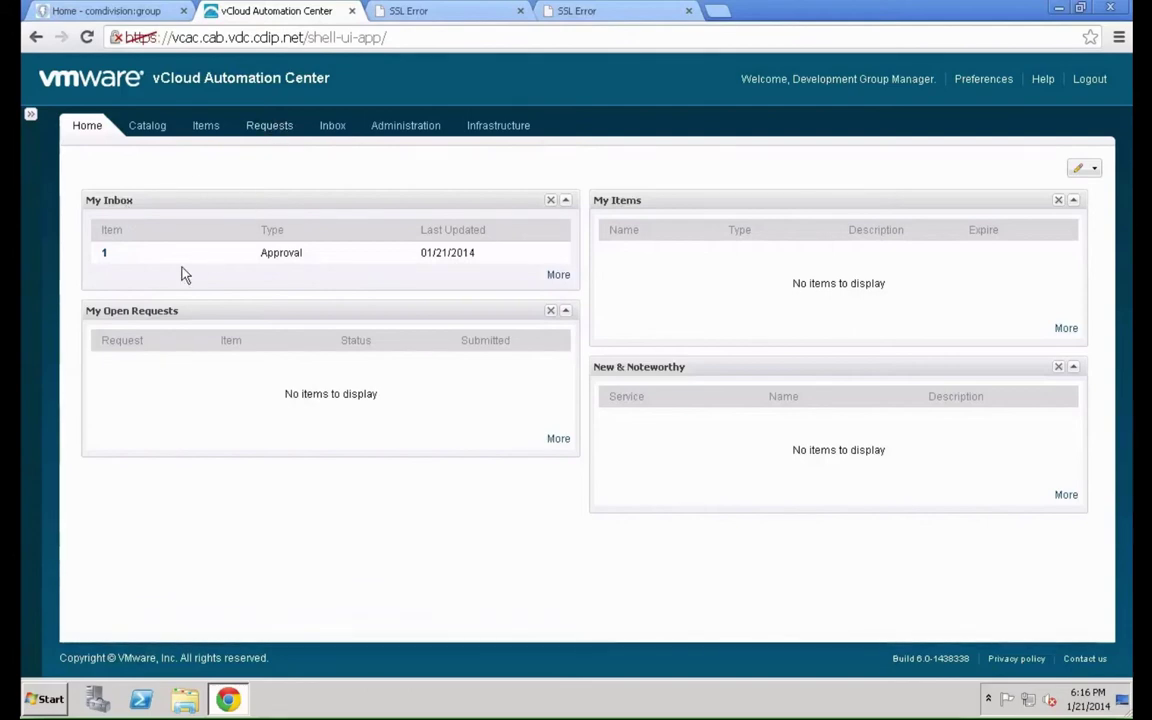
Reject inbox approval item 1 with the justification "Don't see the necessity!"
left_click(106, 259)
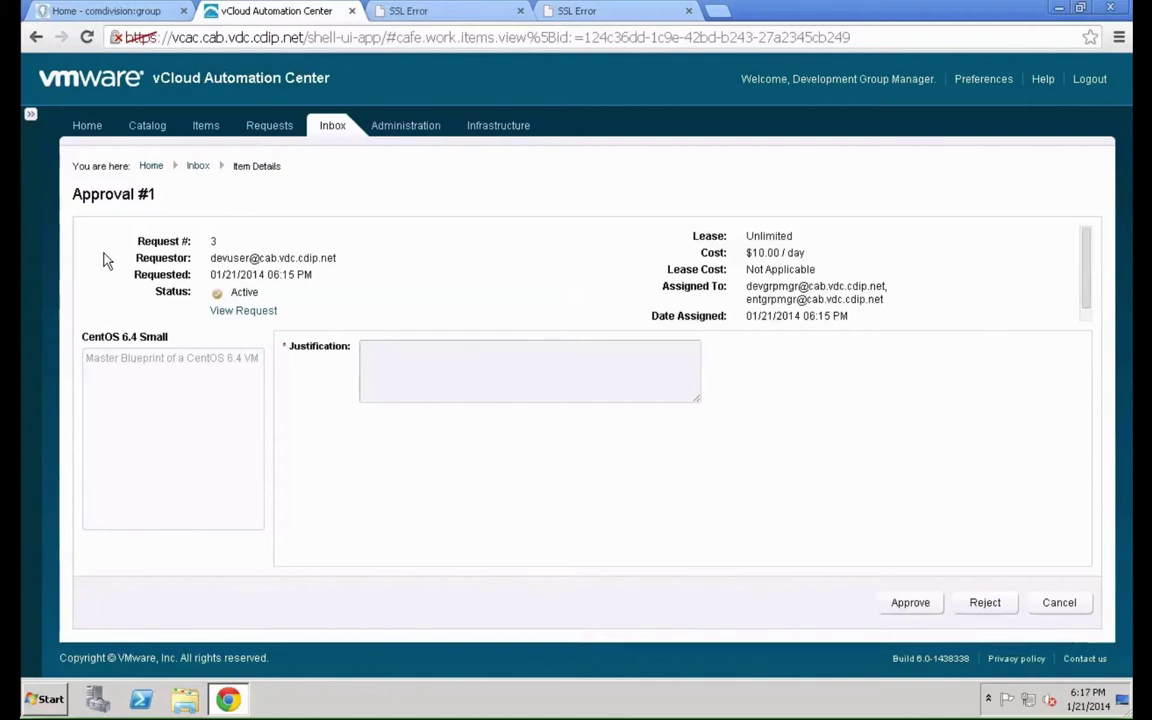
type("Don't see the necessity!")
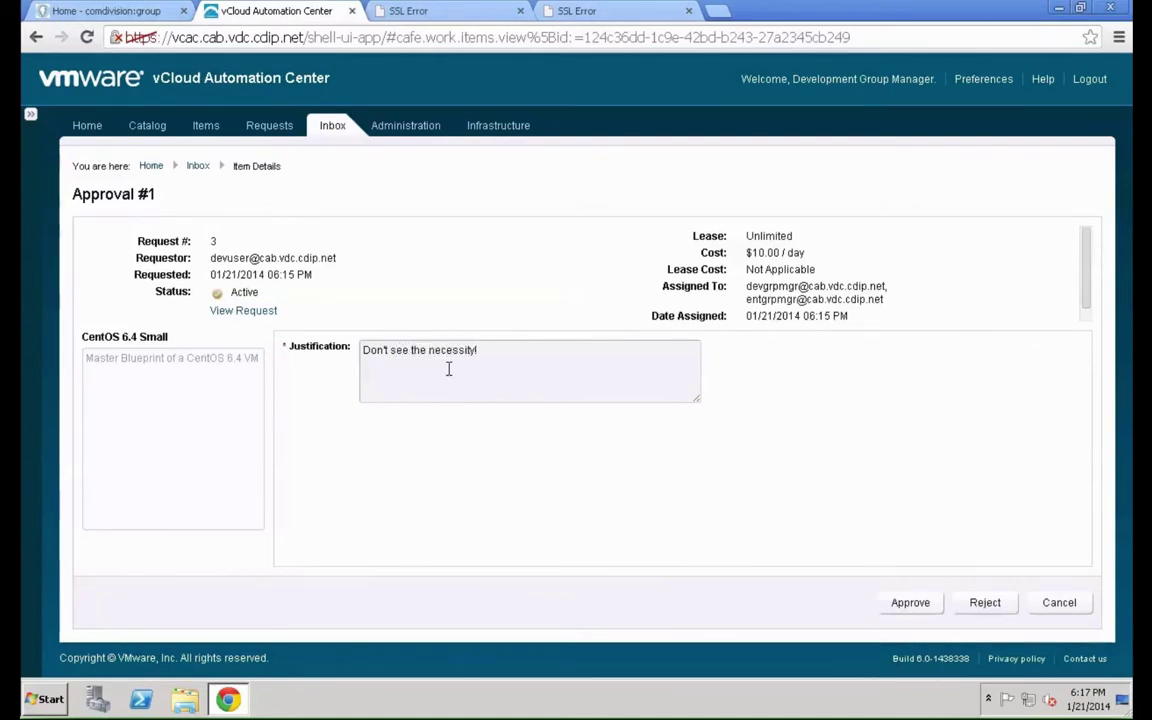
left_click(986, 607)
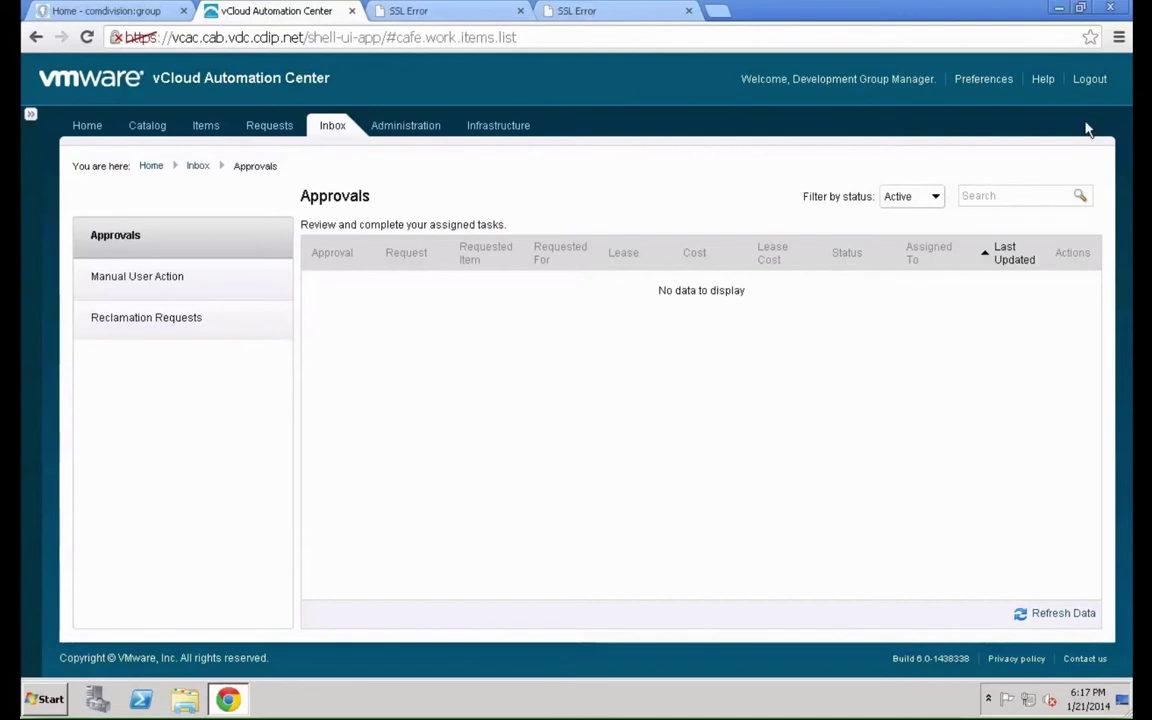
Log out the manager and log in with the vCAC administrator's user name and password
left_click(1088, 82)
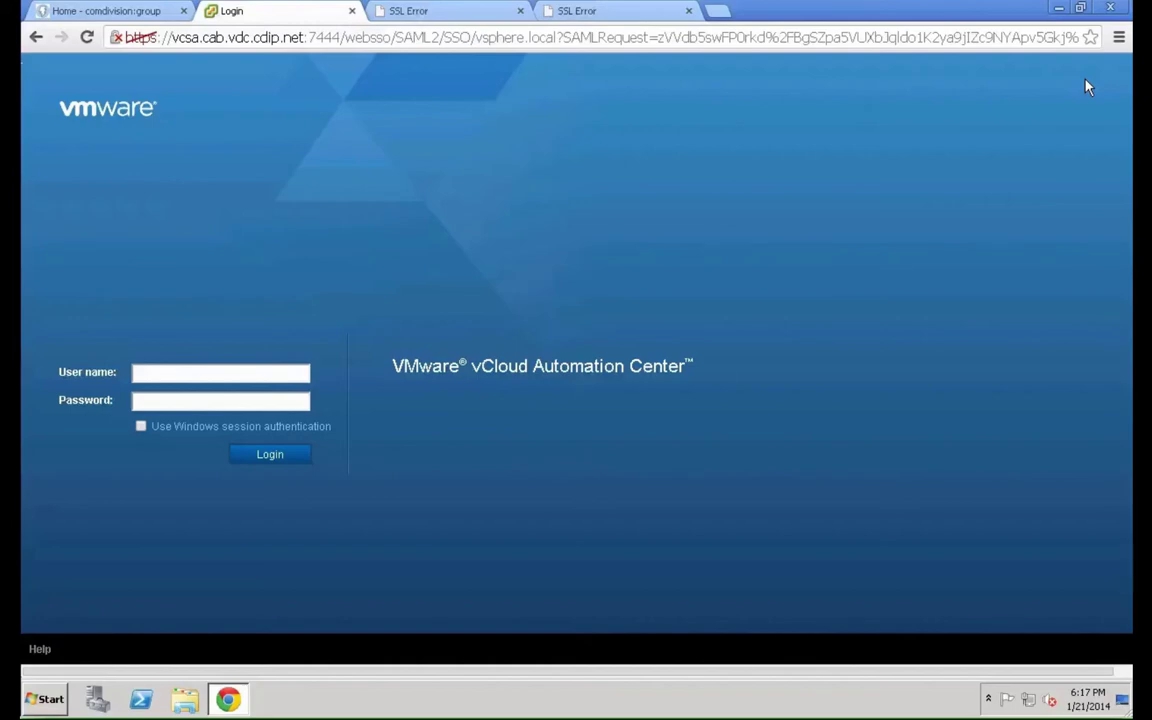
left_click(263, 372)
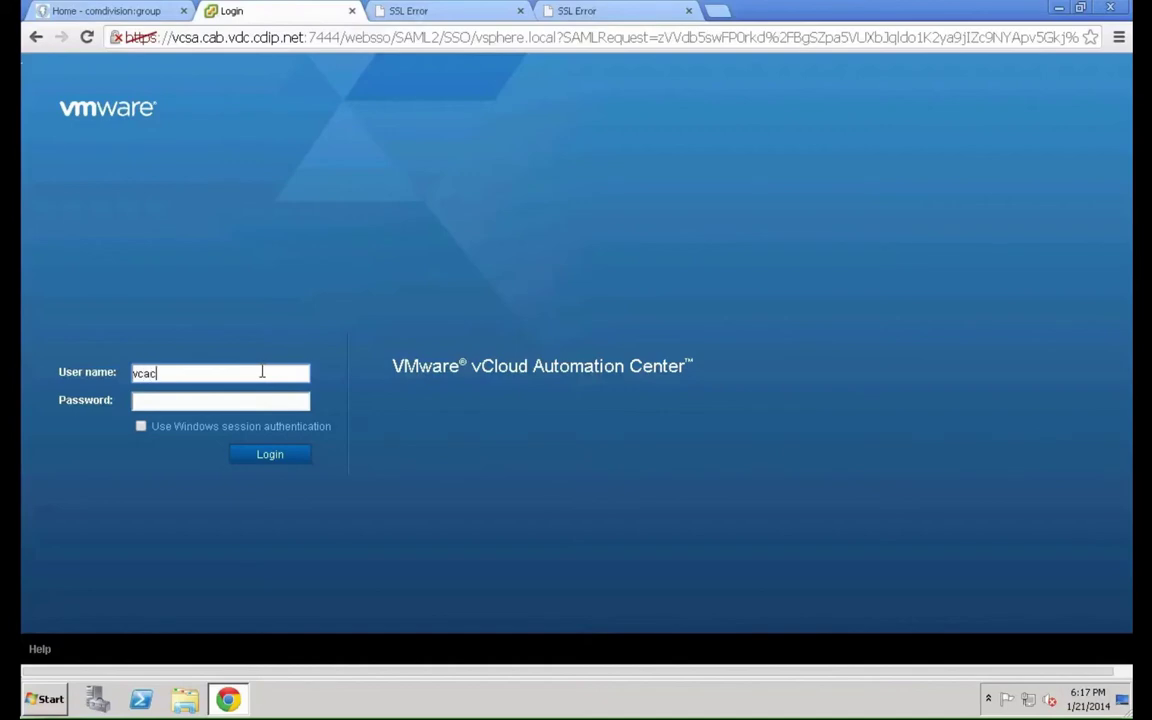
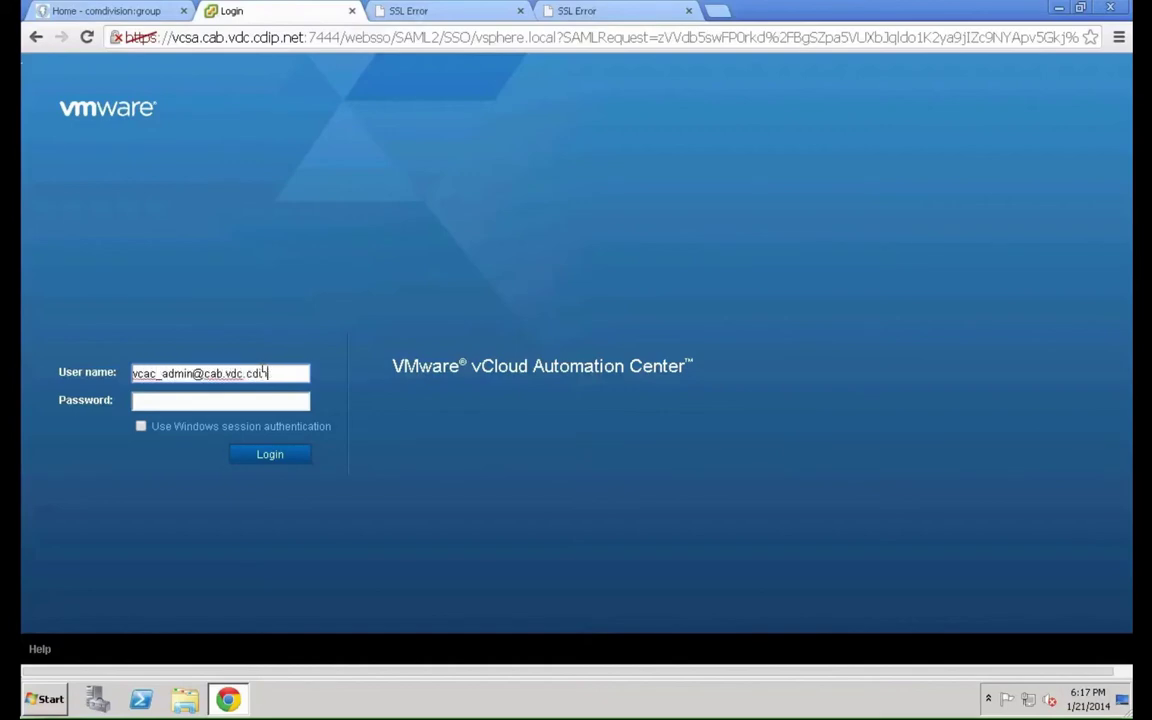
key("Tab")
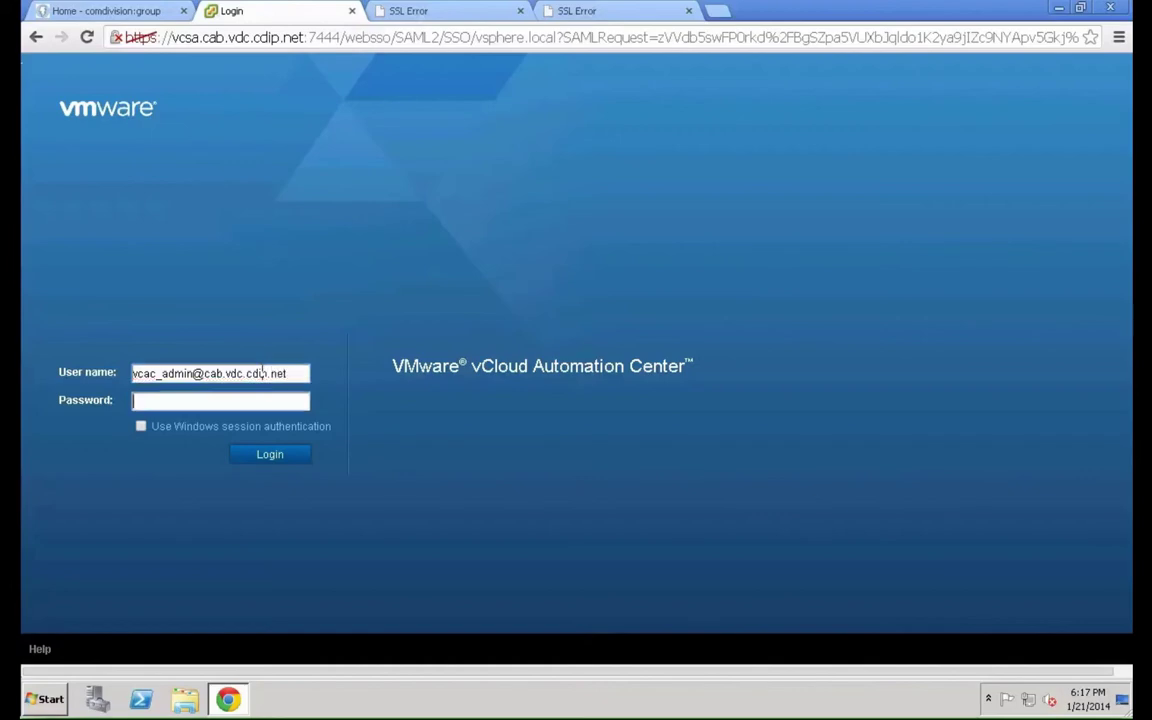
left_click(252, 458)
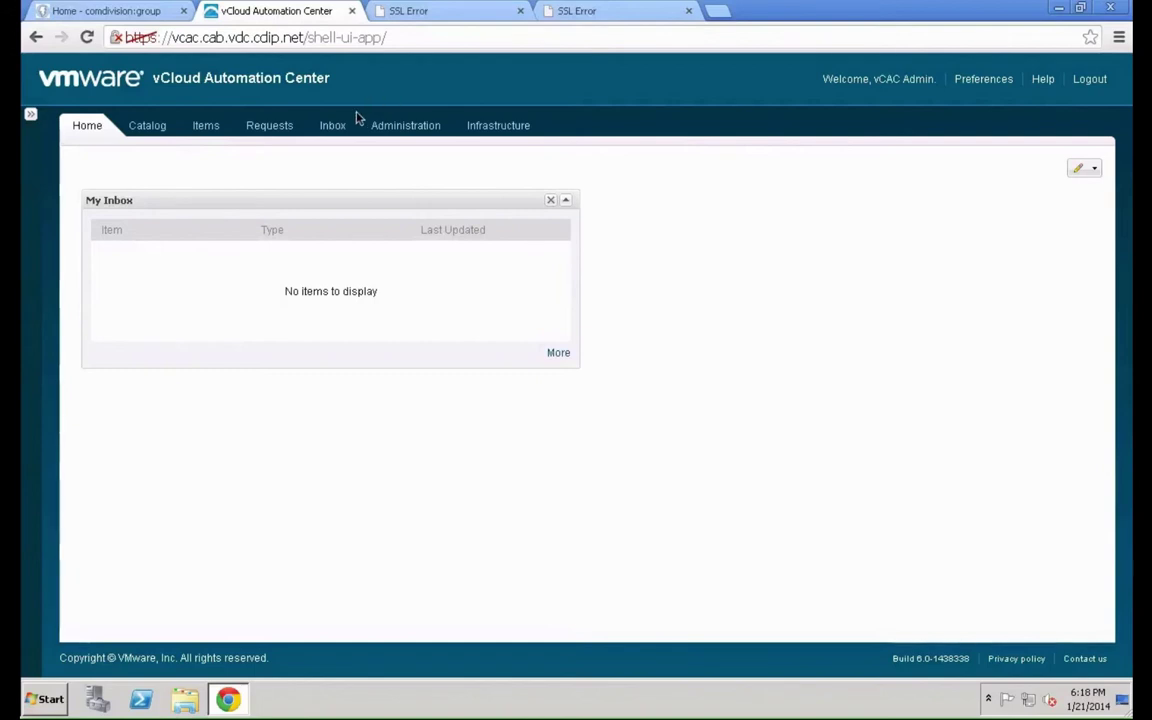
Copy the "More than one CPU needs approval" policy from Administration > Approval Policies
left_click(414, 131)
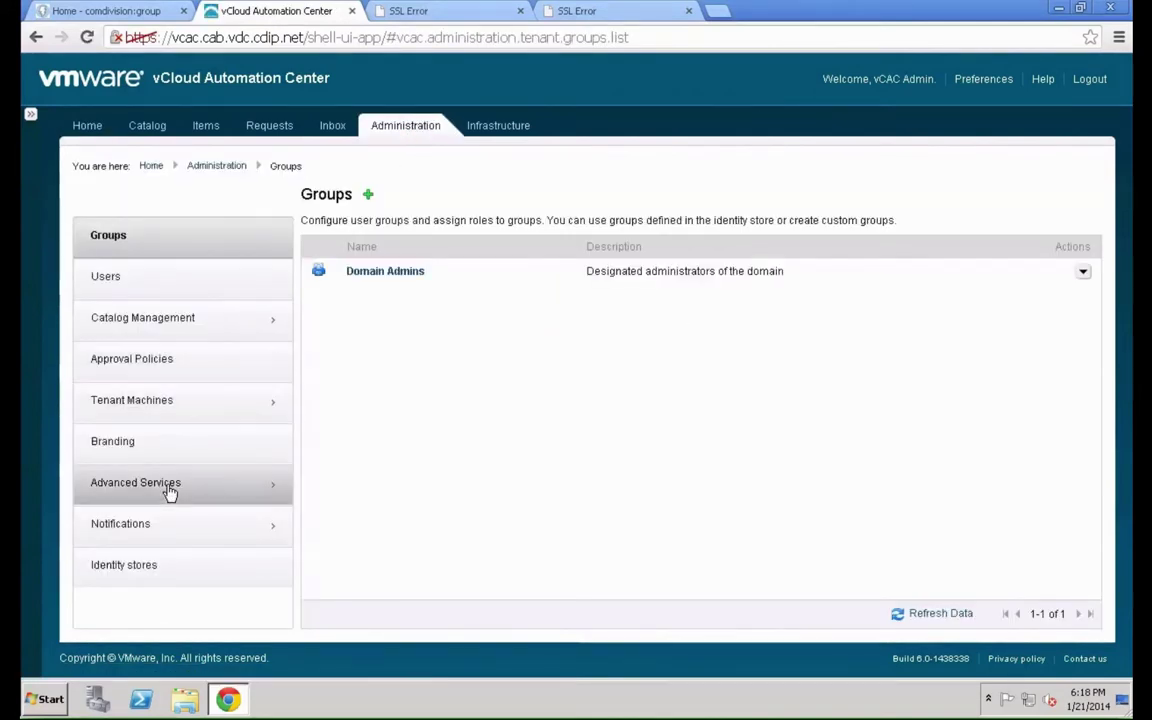
left_click(183, 364)
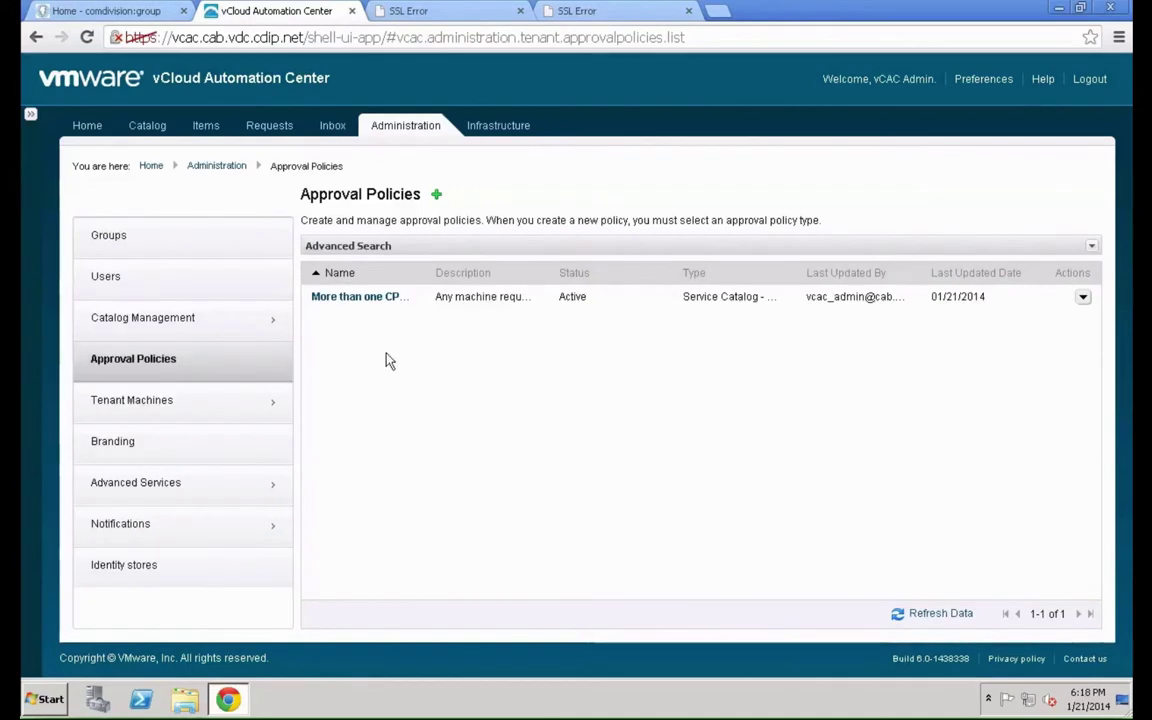
left_click(1084, 296)
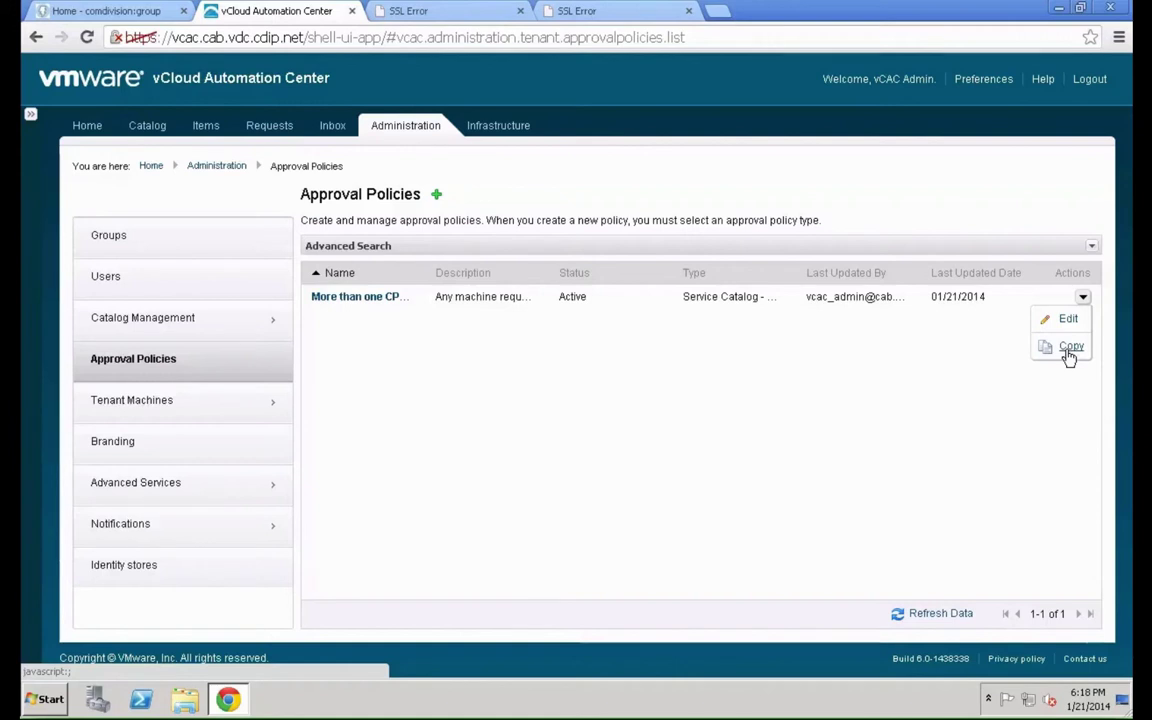
left_click(1069, 349)
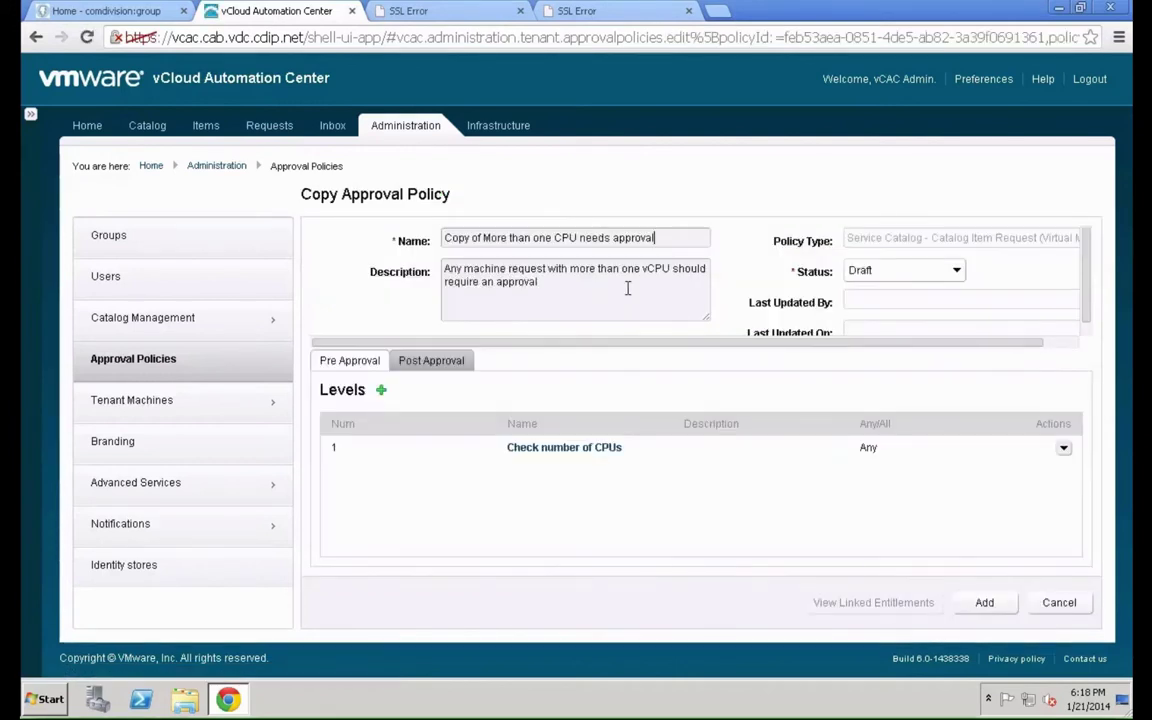
Append "v2" to the copied policy's name and set its status to Active
left_click(700, 235)
type("v2")
left_click(855, 271)
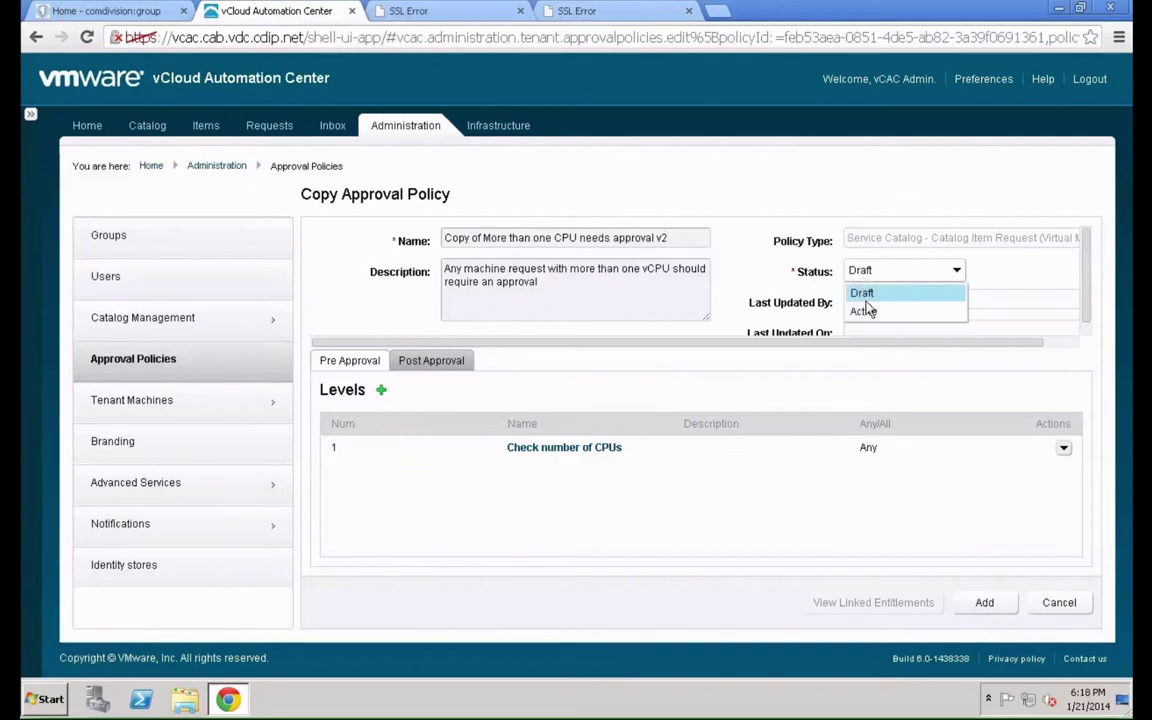
left_click(878, 312)
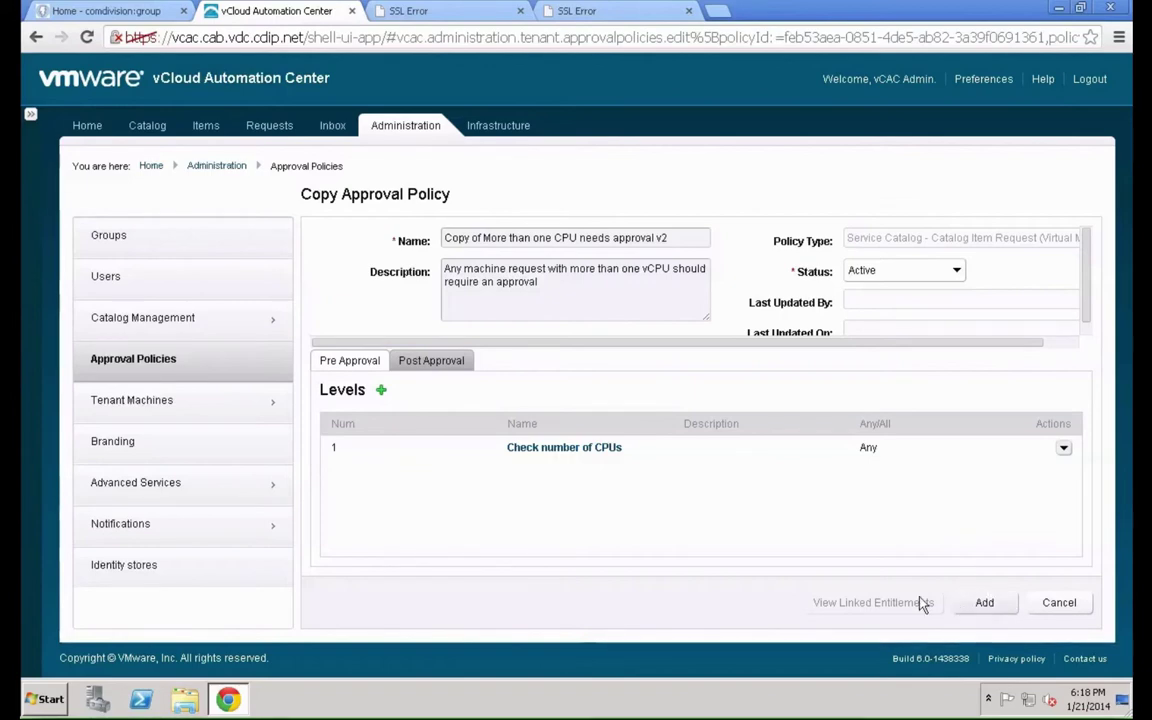
Change the Check number of CPUs condition to CPUs >= 2 and save the v2 policy
left_click(527, 454)
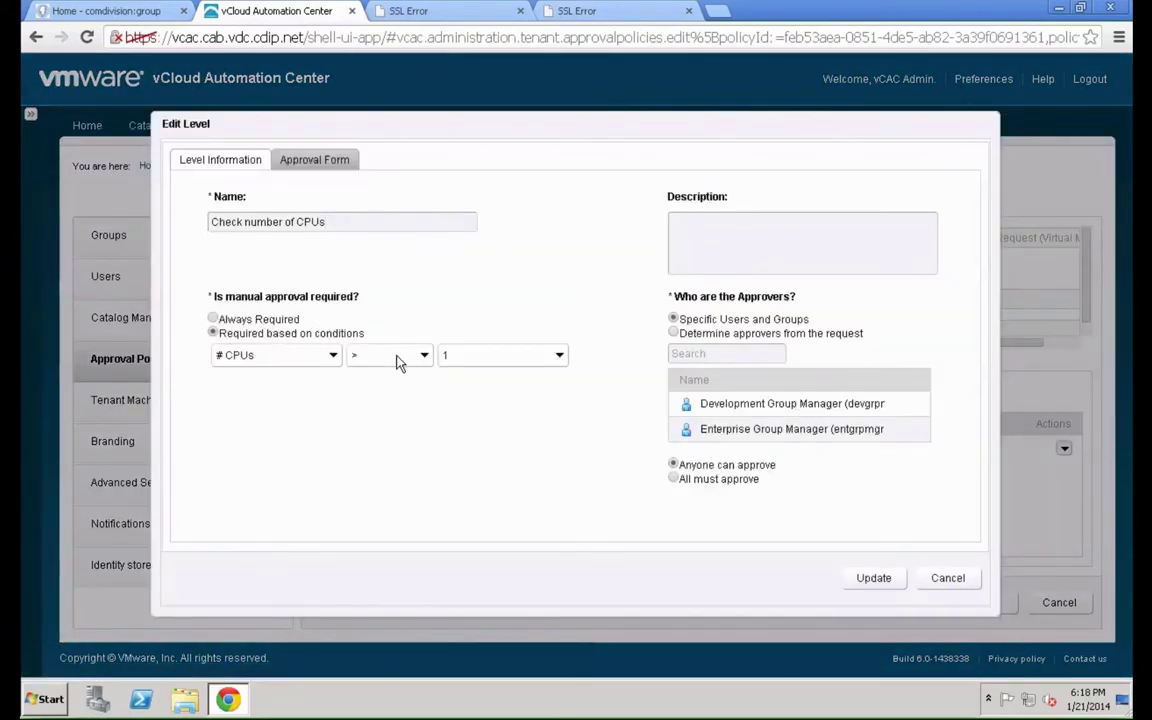
left_click(397, 358)
left_click(391, 414)
left_click(487, 358)
type("2")
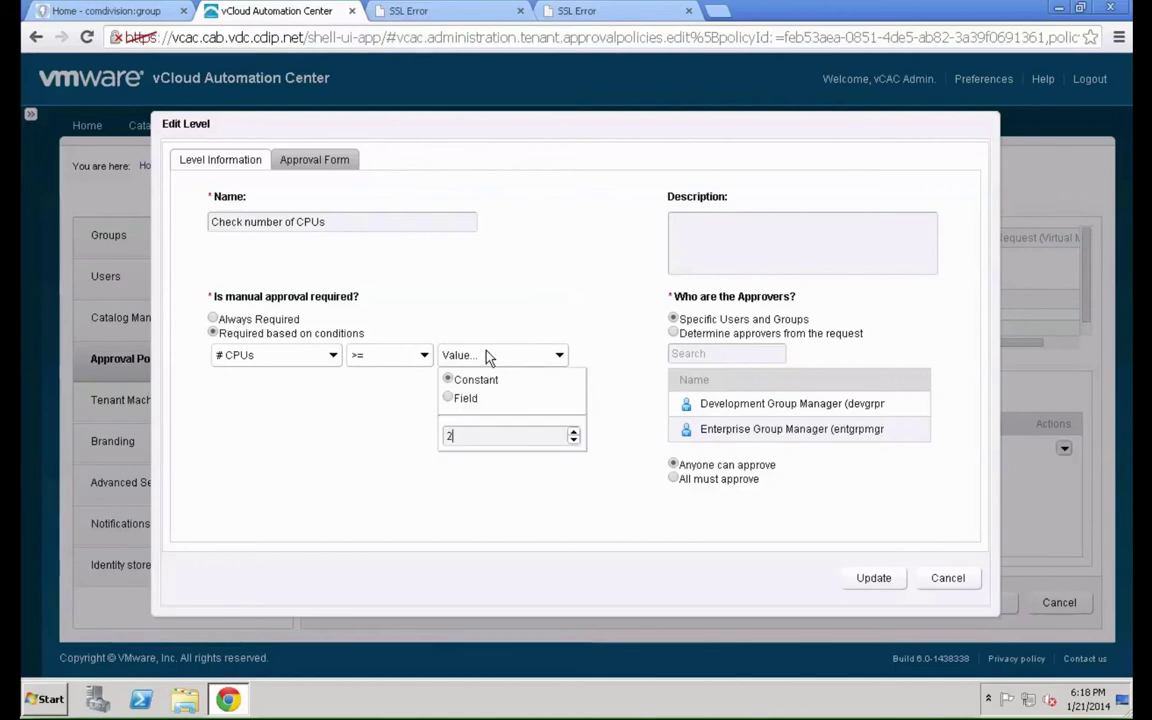
key("Return")
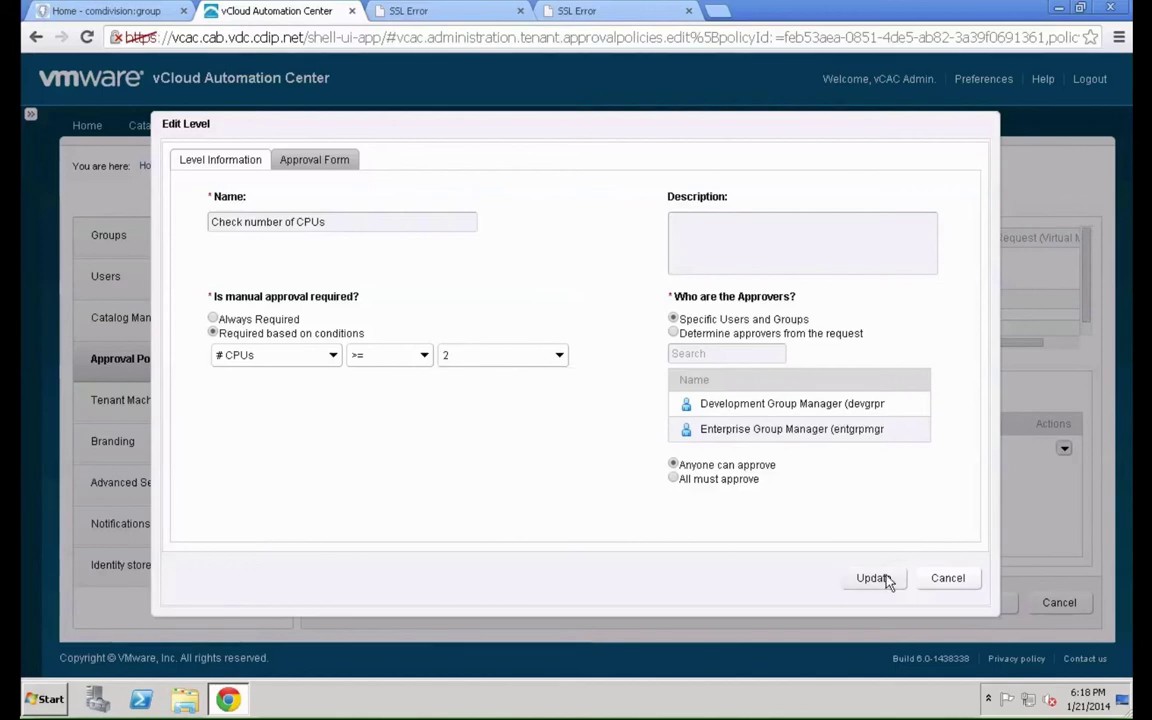
left_click(871, 578)
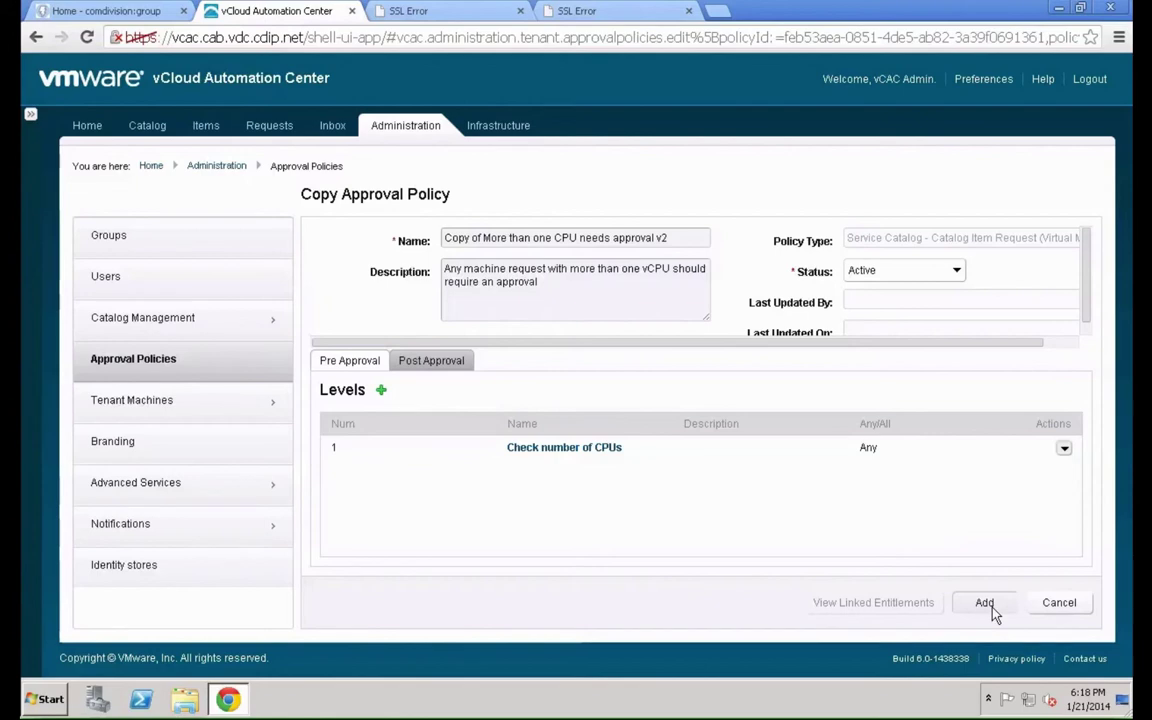
left_click(985, 603)
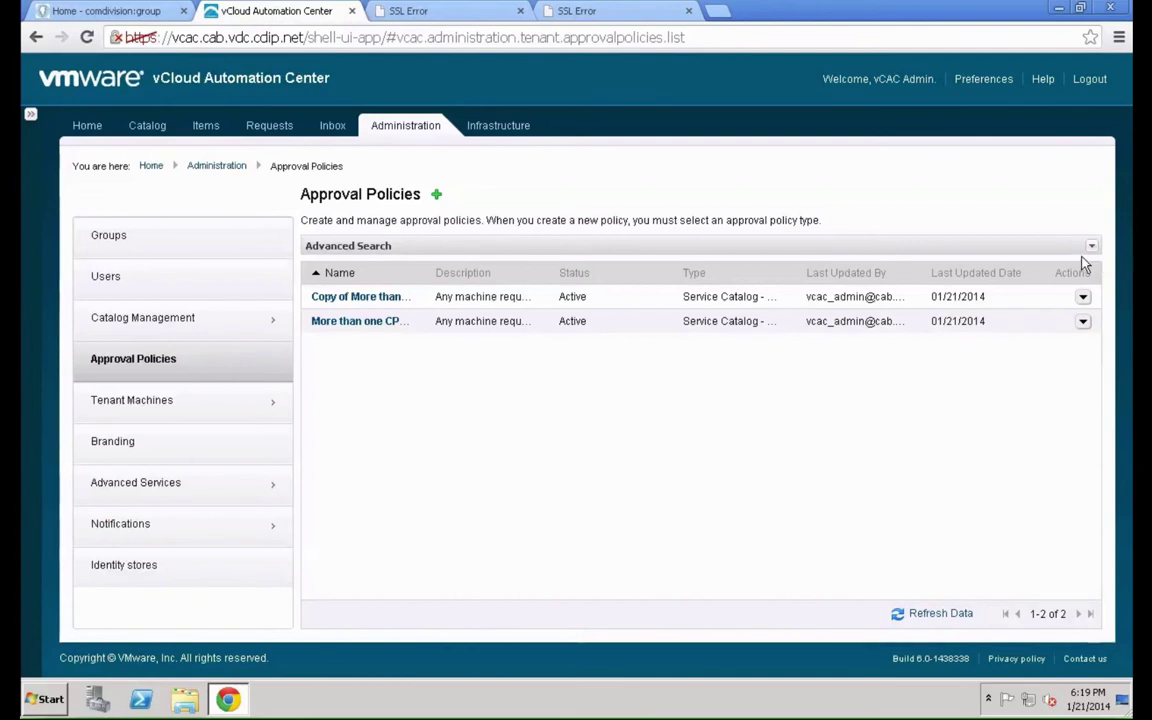
left_click(1083, 297)
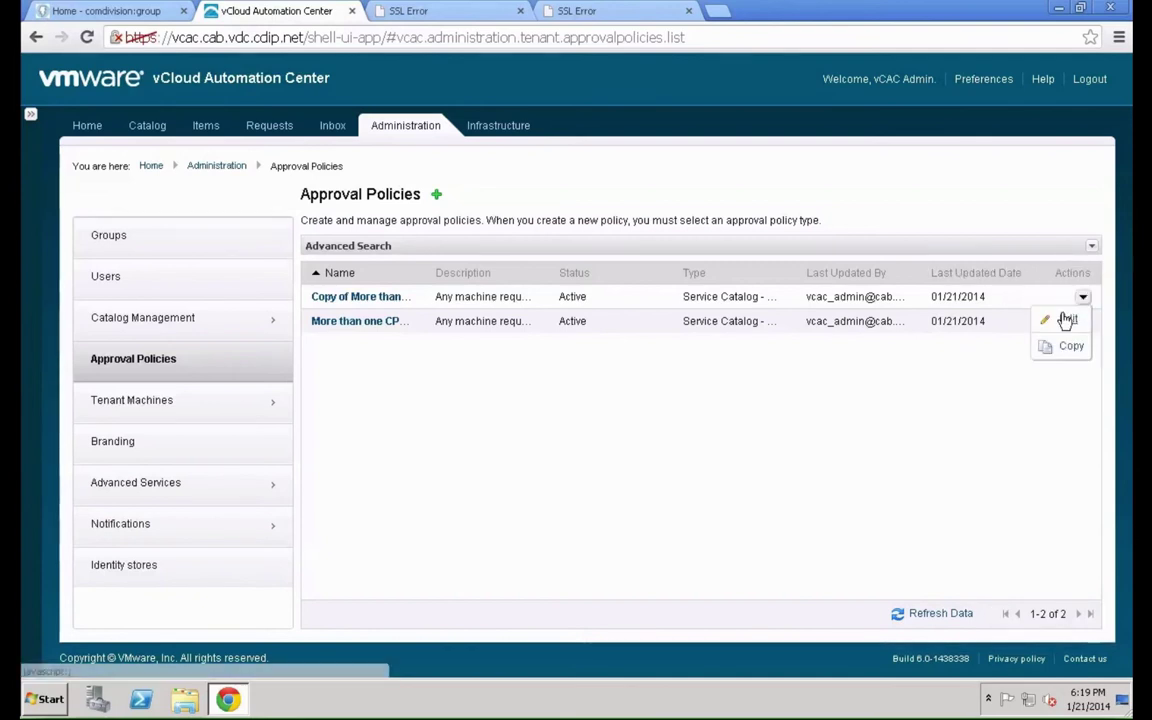
left_click(1066, 319)
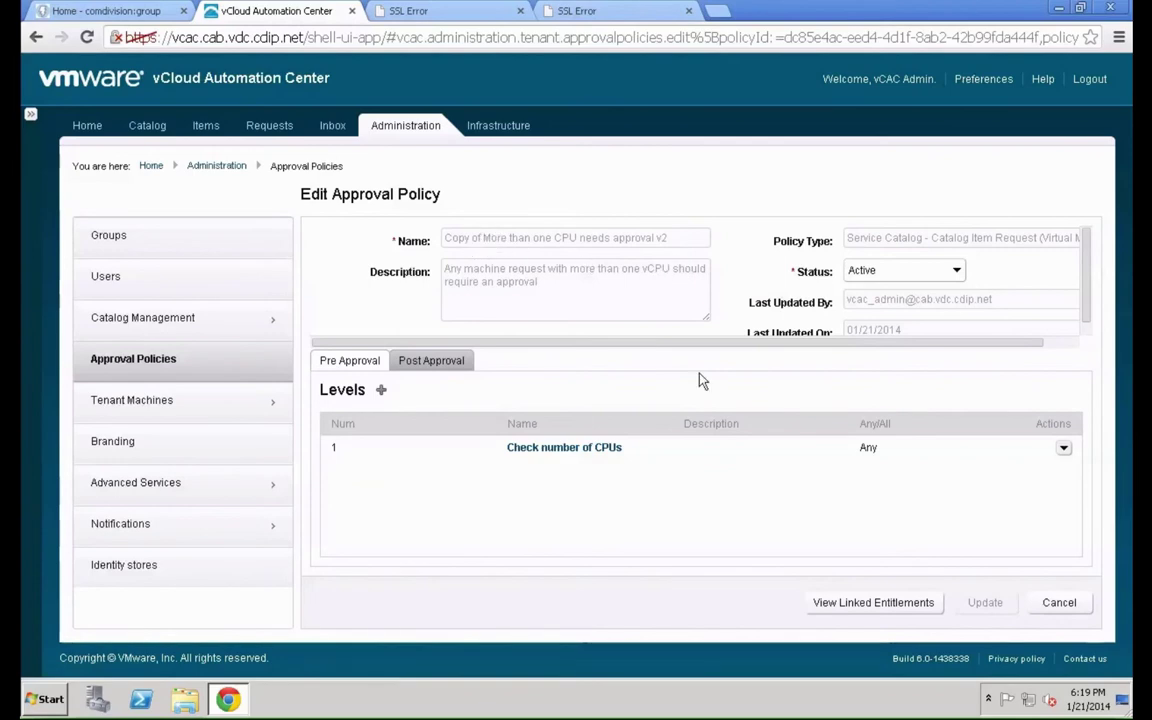
left_click(1059, 603)
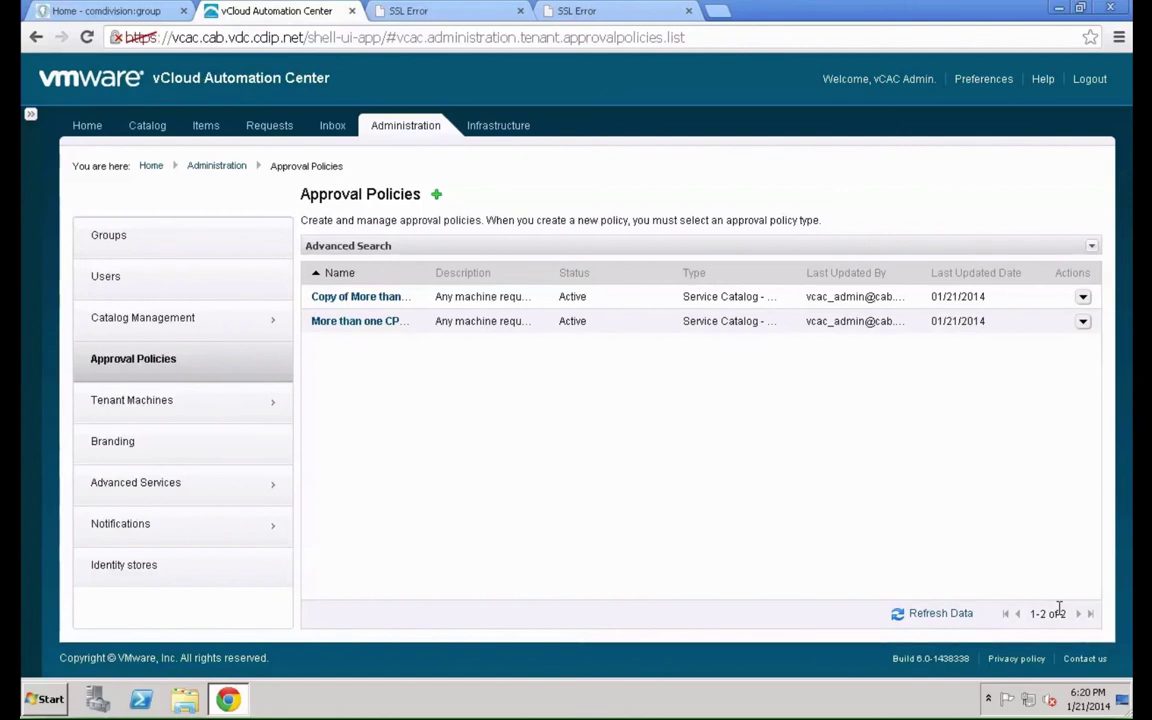
Edit the Development Users entitlement in Catalog Management and view its Items & Approvals
left_click(196, 330)
left_click(189, 408)
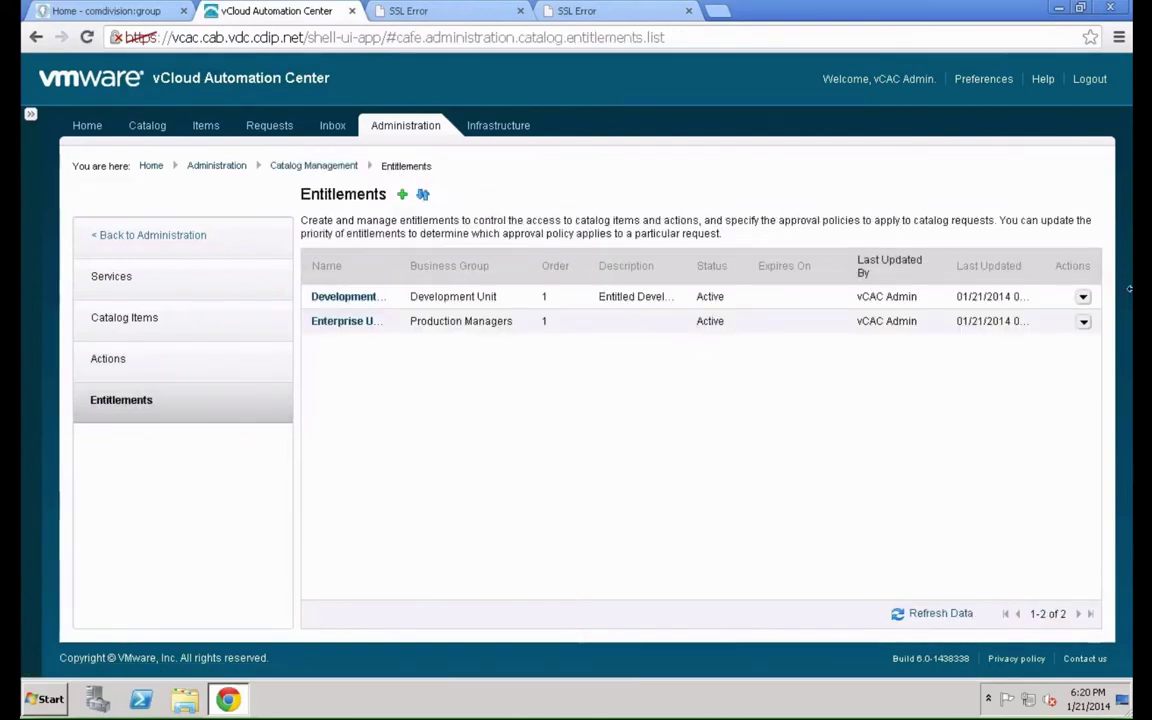
left_click(1083, 297)
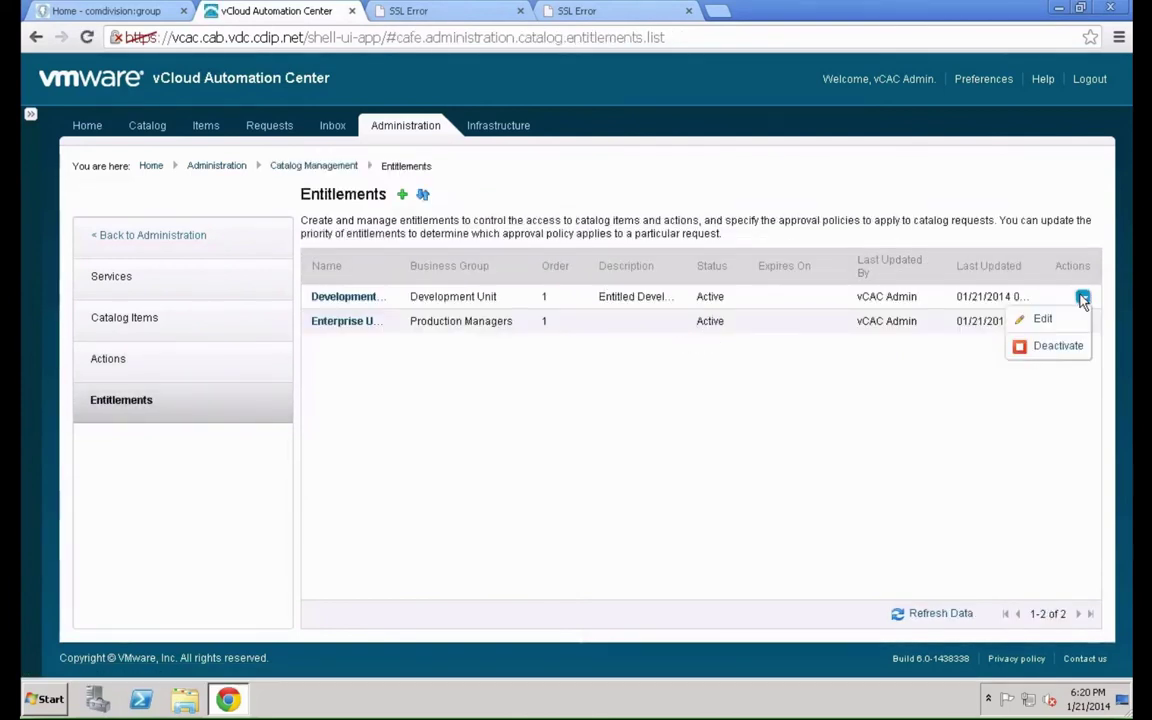
left_click(1050, 322)
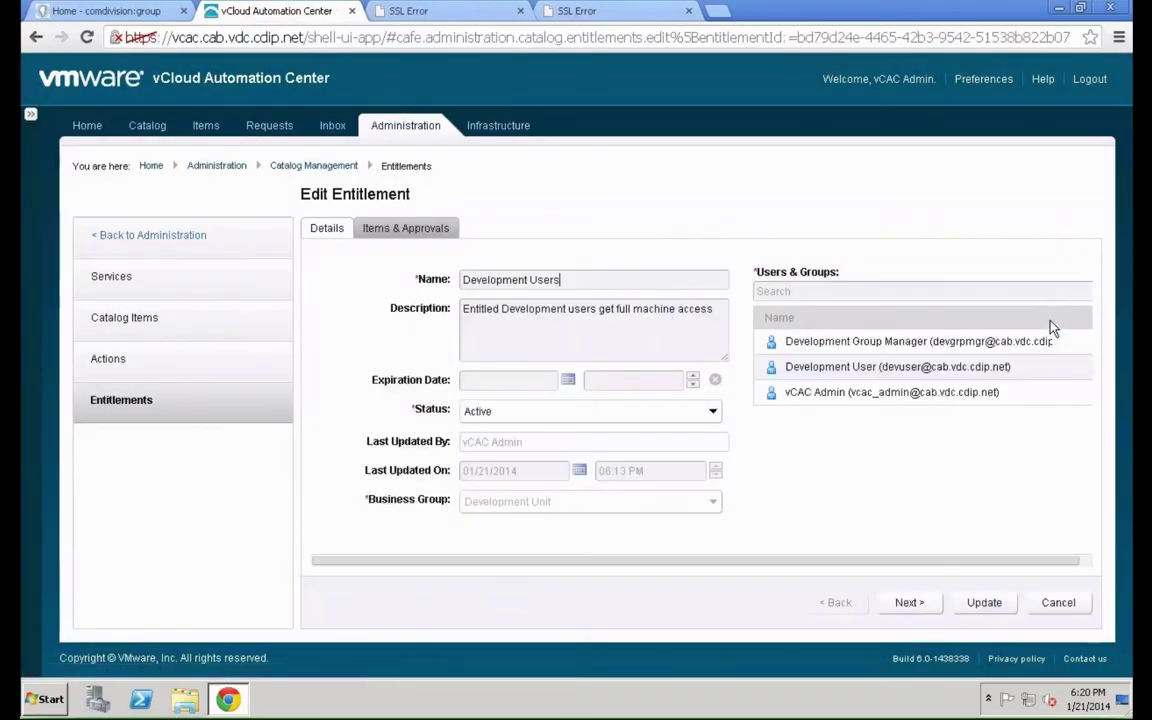
left_click(401, 230)
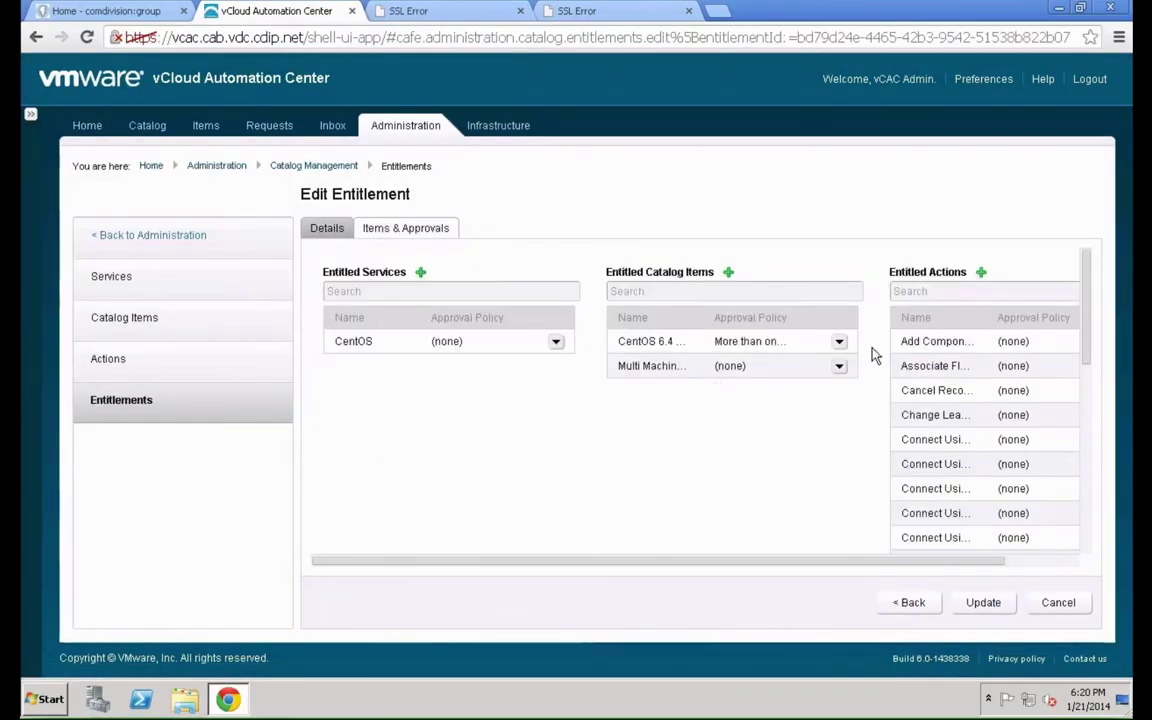
Assign the "Copy of More than one CPU needs approval v2" policy to CentOS 6.4 Small and save
left_click(839, 342)
left_click(839, 342)
left_click(820, 363)
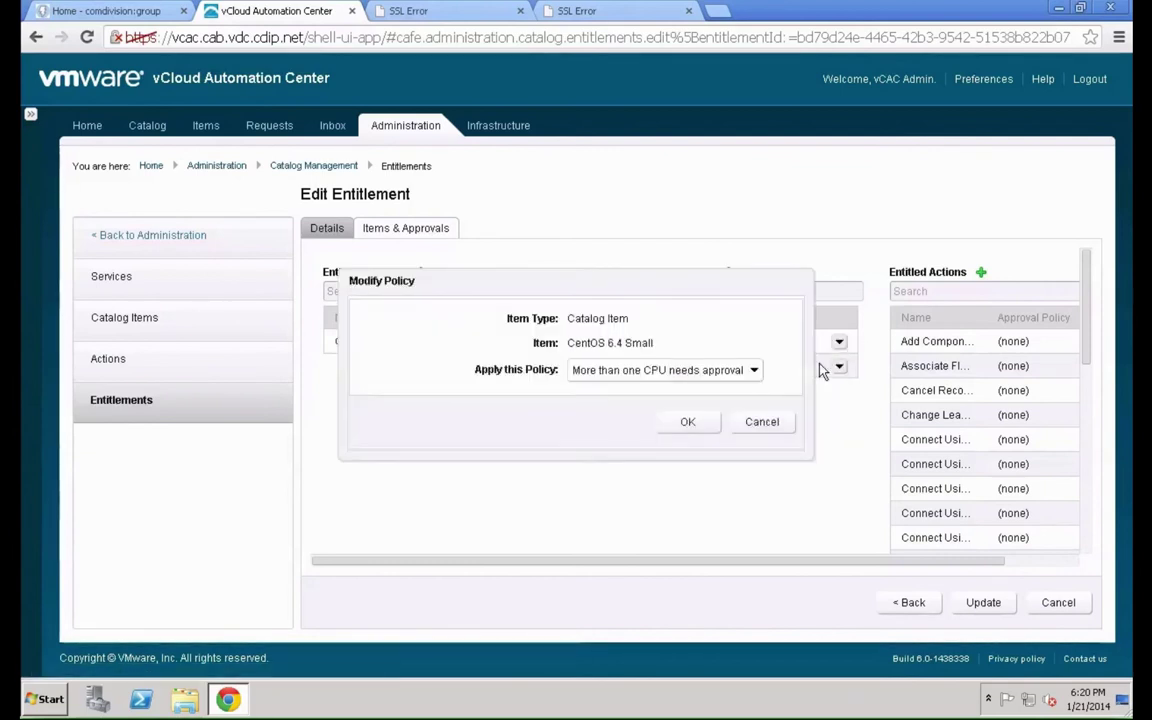
left_click(730, 374)
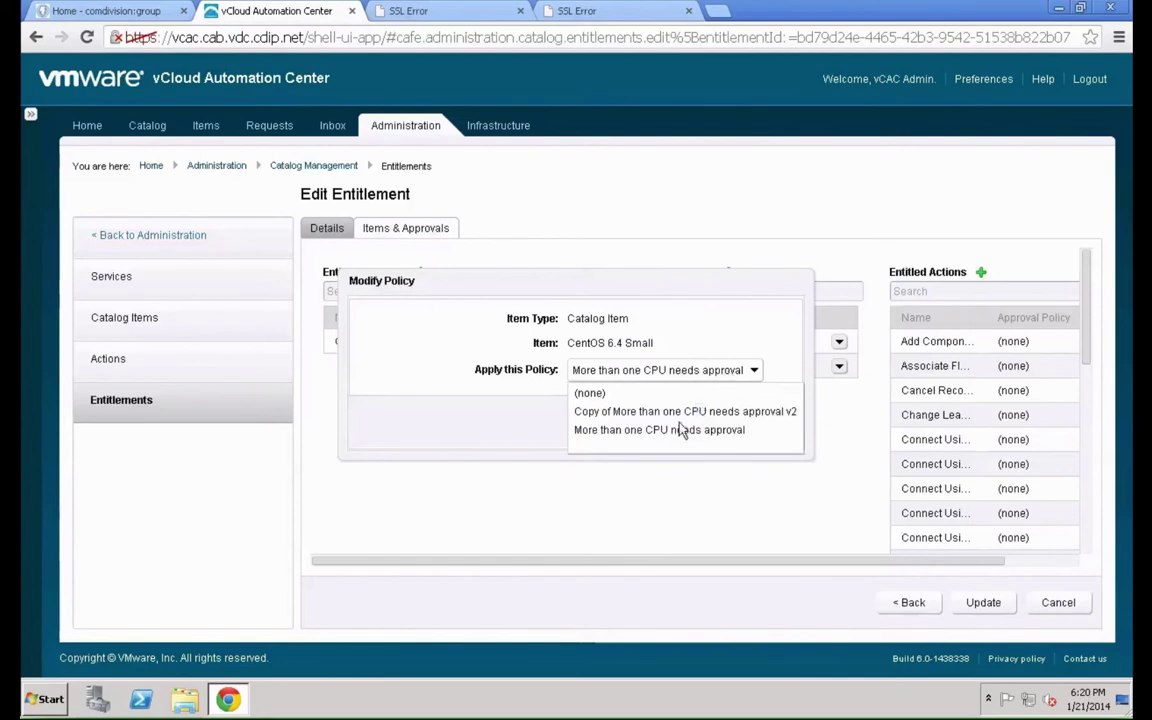
left_click(680, 411)
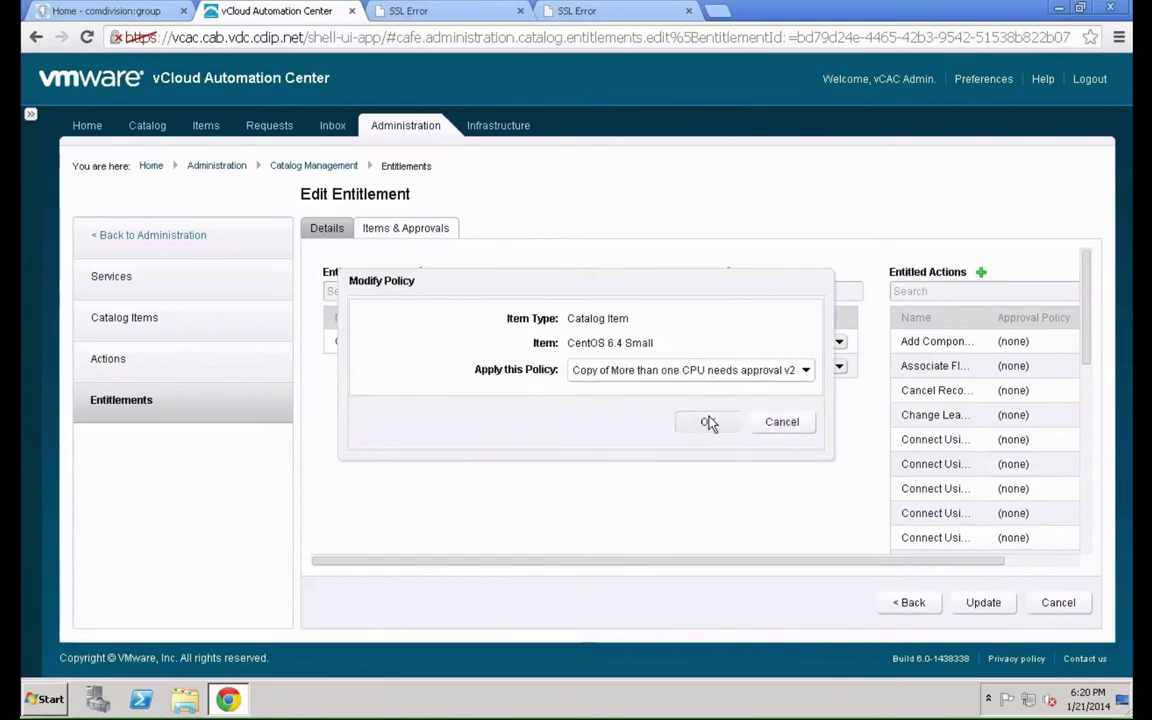
left_click(708, 423)
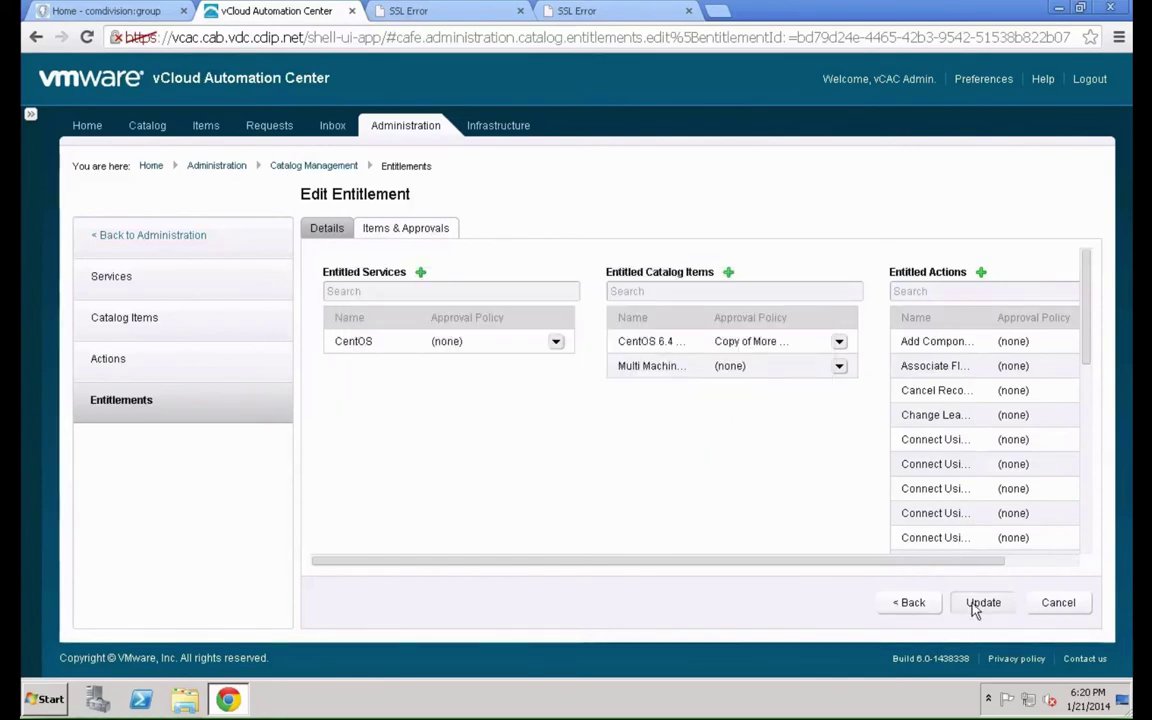
left_click(975, 604)
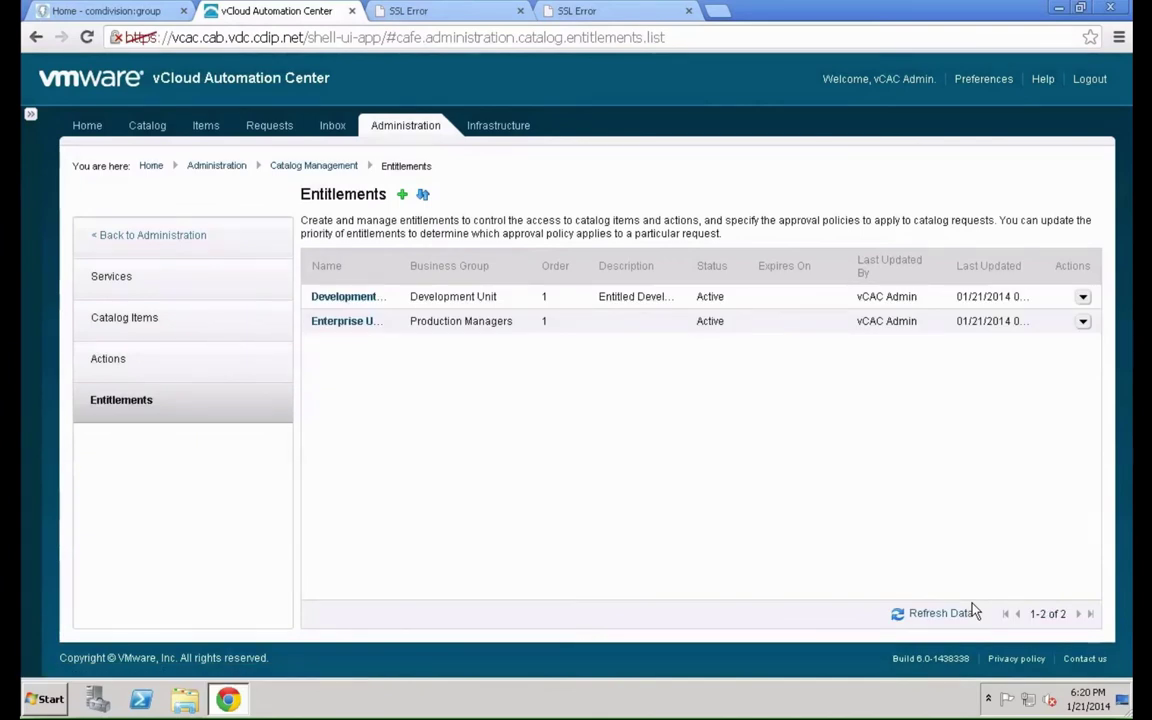